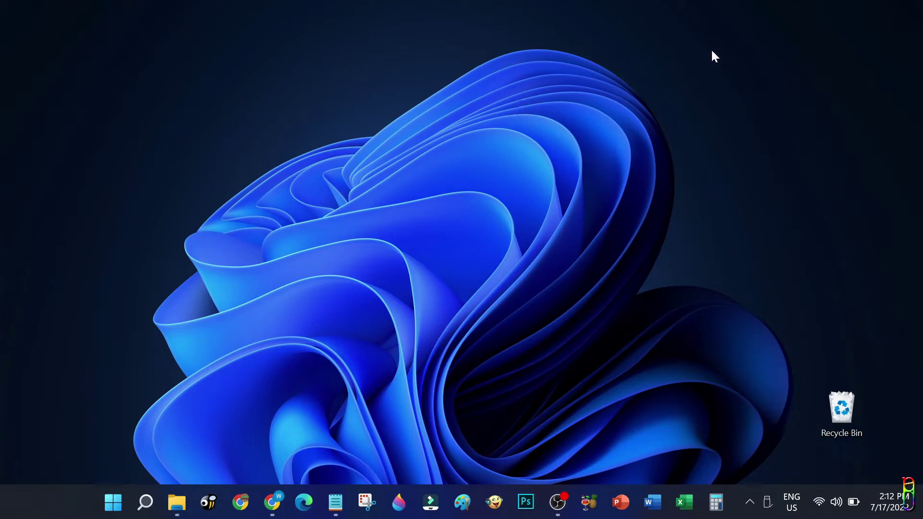
# Step: View the desktop's expanded context menu with all its options, and dismiss it
pyautogui.rightClick(186, 38)
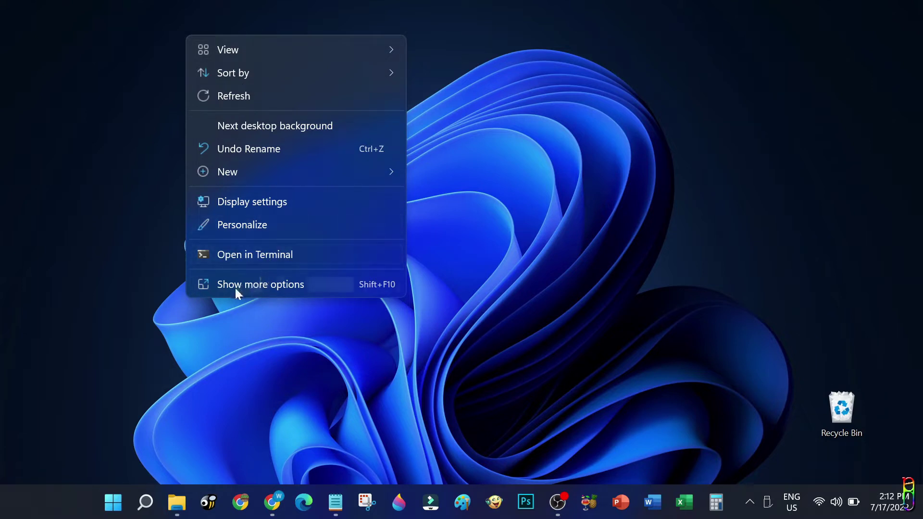
pyautogui.click(247, 283)
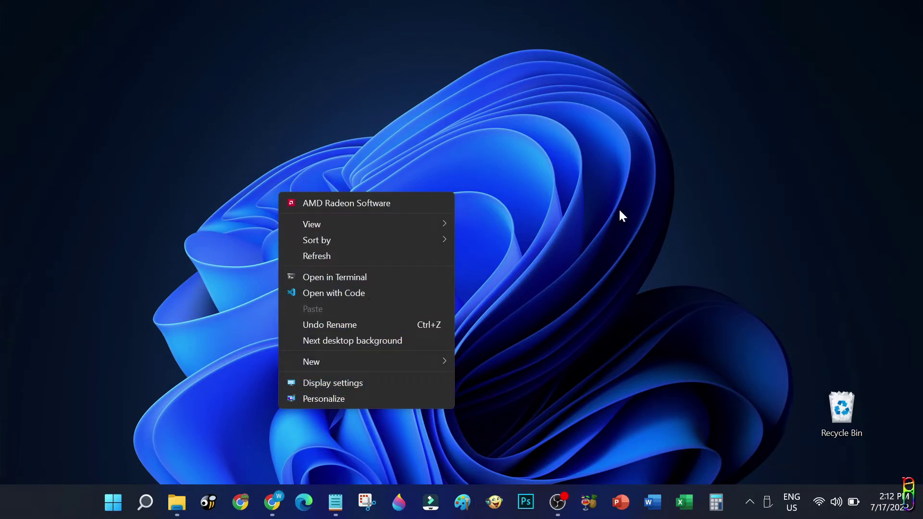
pyautogui.click(571, 283)
# Step: Switch to File Explorer and show the full set of context menu options for Jules-Orig.mp3
pyautogui.click(177, 503)
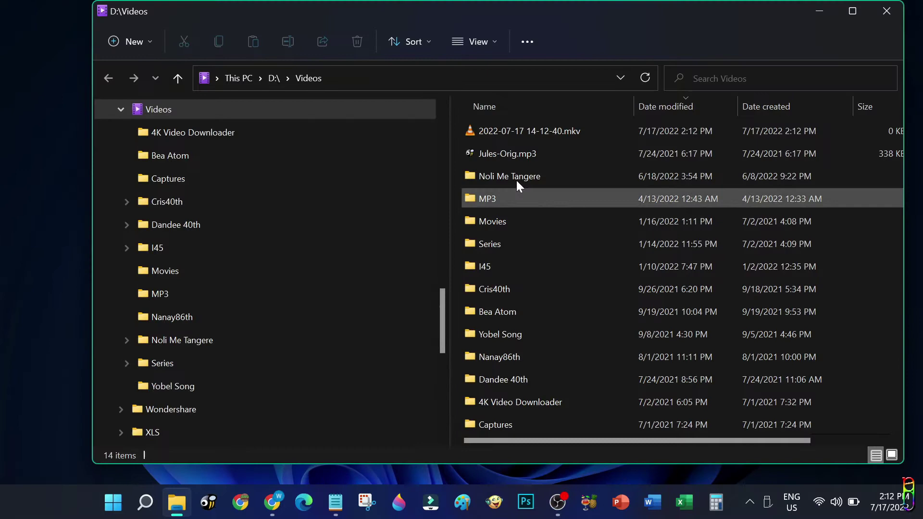
pyautogui.rightClick(500, 157)
pyautogui.click(602, 358)
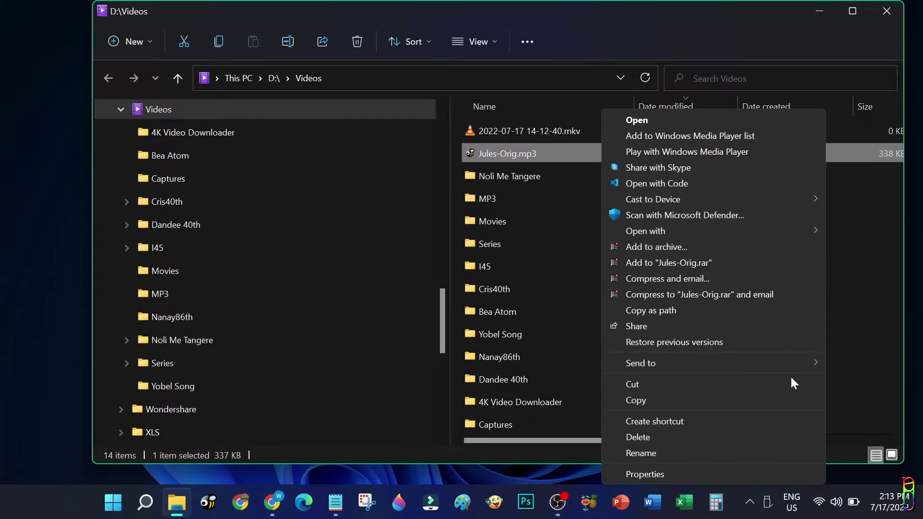
# Step: Show the full set of context menu options for the Noli Me Tangere folder, and put the Videos window away
pyautogui.rightClick(510, 176)
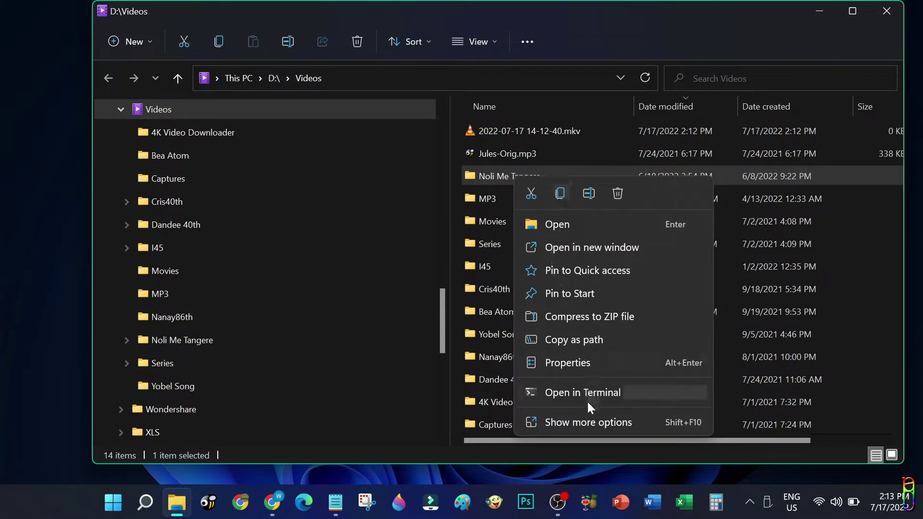
pyautogui.click(575, 421)
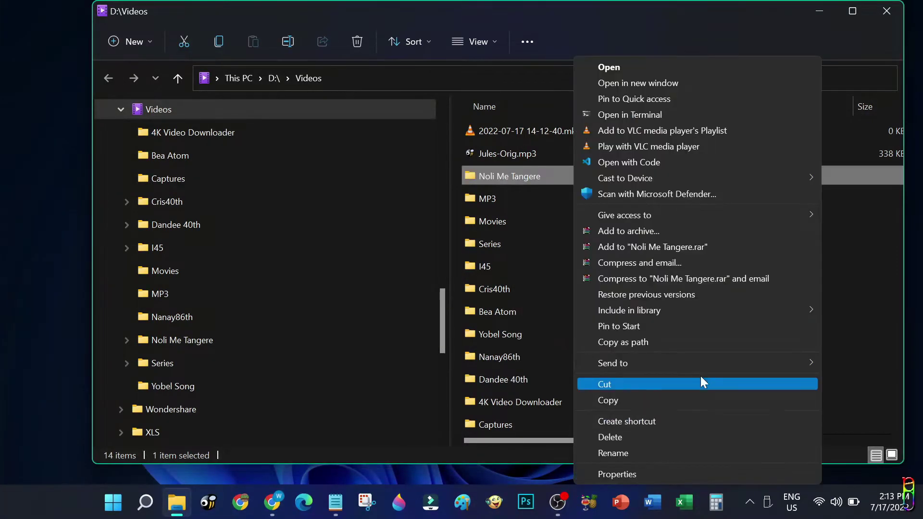
pyautogui.click(854, 299)
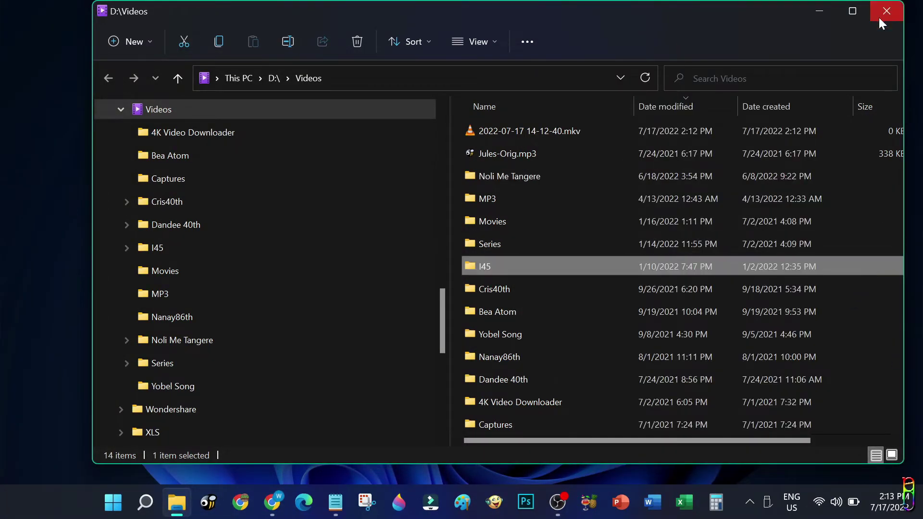
pyautogui.click(819, 13)
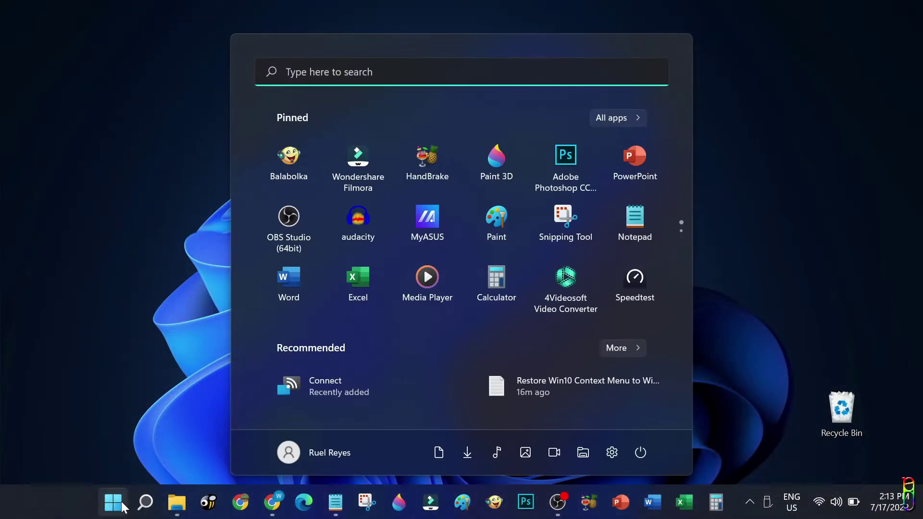
# Step: Search for regedit, launch Registry Editor as administrator, and allow it to make changes to the device
pyautogui.click(379, 78)
pyautogui.write('regedit')
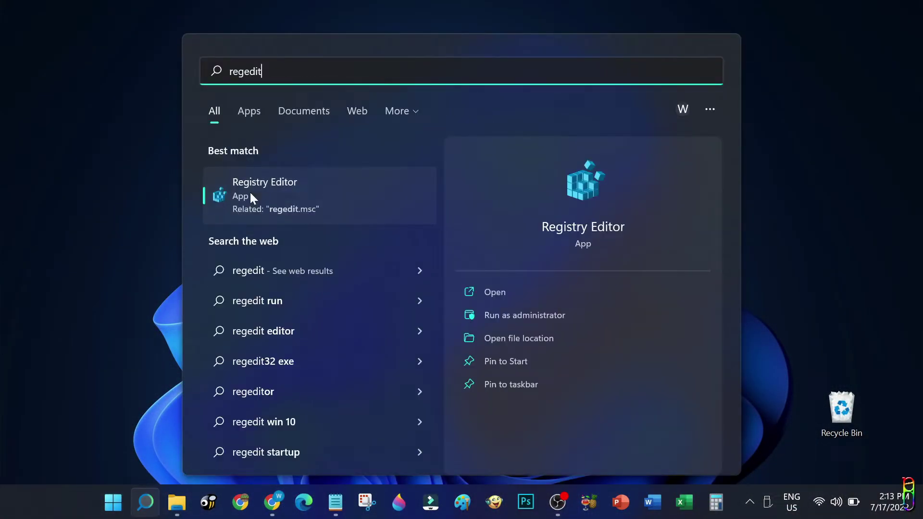
pyautogui.rightClick(284, 181)
pyautogui.click(373, 200)
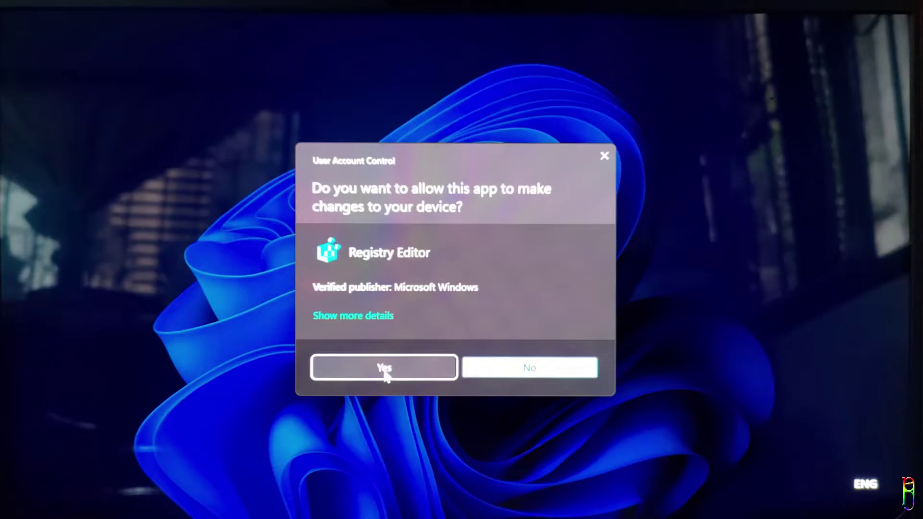
pyautogui.click(384, 368)
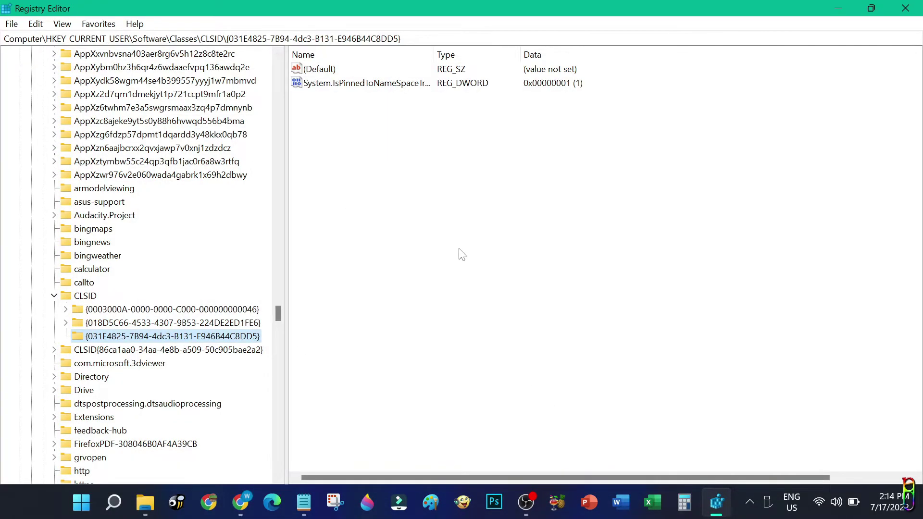
# Step: Select the CLSID key under HKEY_CURRENT_USER\Software\Classes and check its path
pyautogui.click(85, 297)
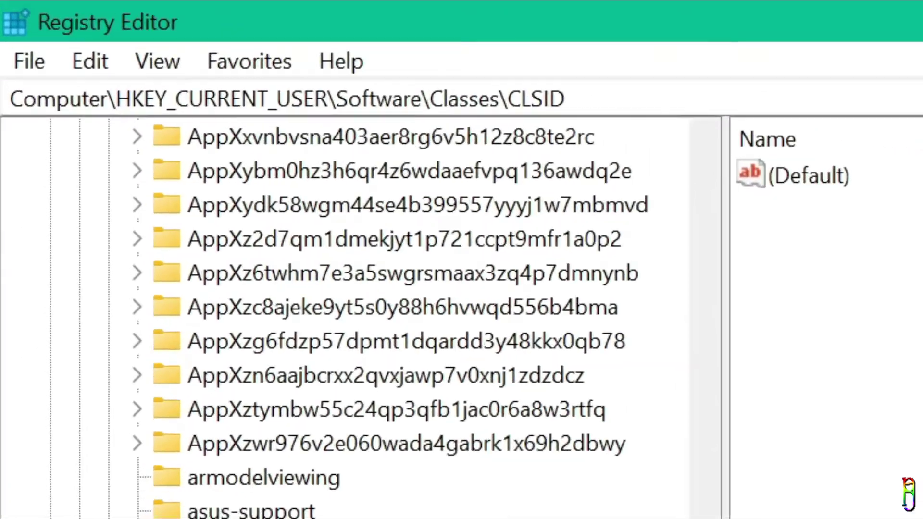
pyautogui.doubleClick(23, 39)
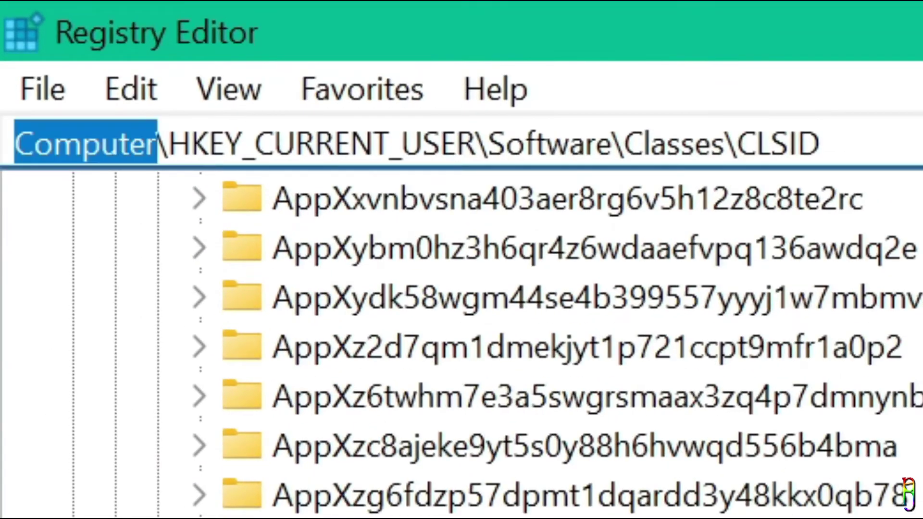
pyautogui.moveTo(169, 144); pyautogui.dragTo(820, 144)
pyautogui.click(144, 502)
pyautogui.click(82, 302)
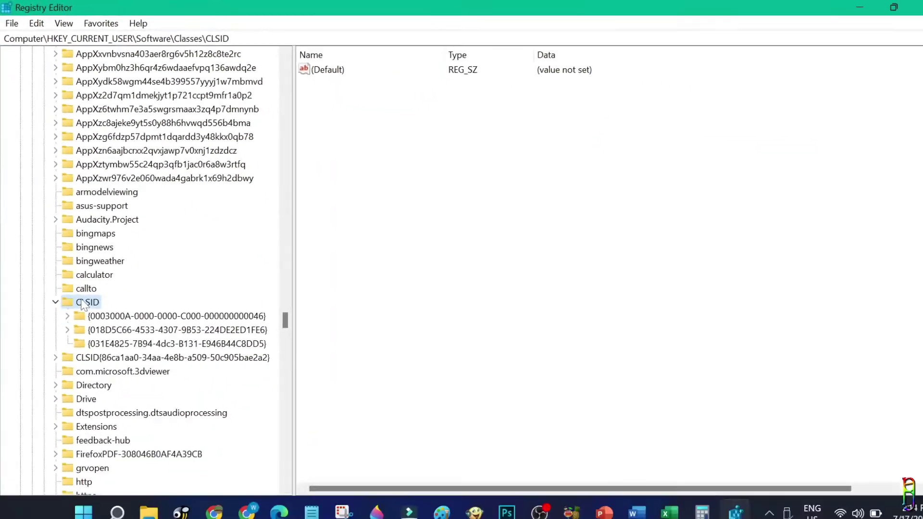
# Step: Replace the registry address with the pasted path Computer\HKEY_CURRENT_USER\Software\Classes\CLSID
pyautogui.moveTo(235, 39); pyautogui.dragTo(4, 39)
pyautogui.hotkey('ctrl', 'c')
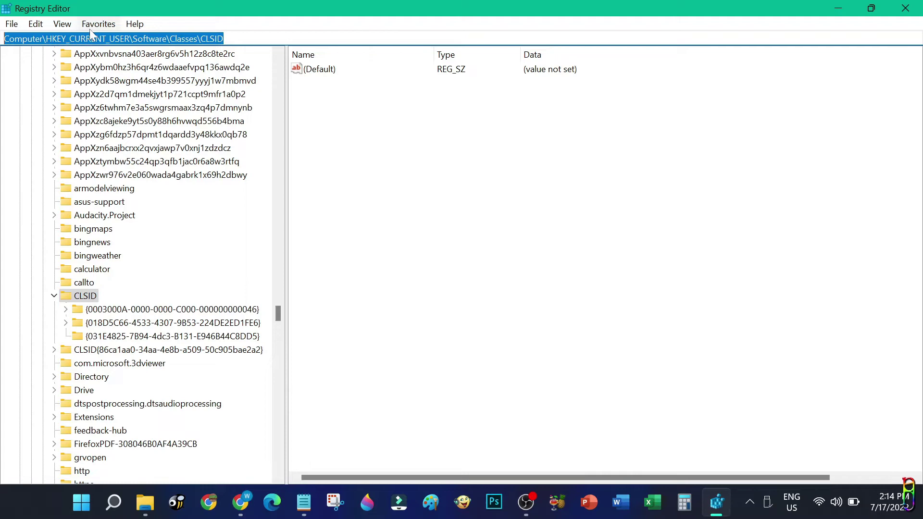
pyautogui.rightClick(131, 38)
pyautogui.click(158, 98)
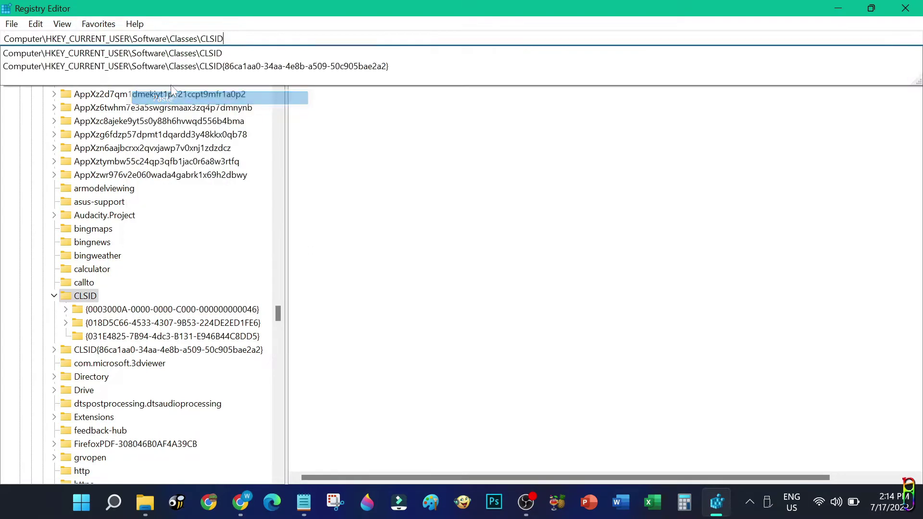
pyautogui.click(712, 48)
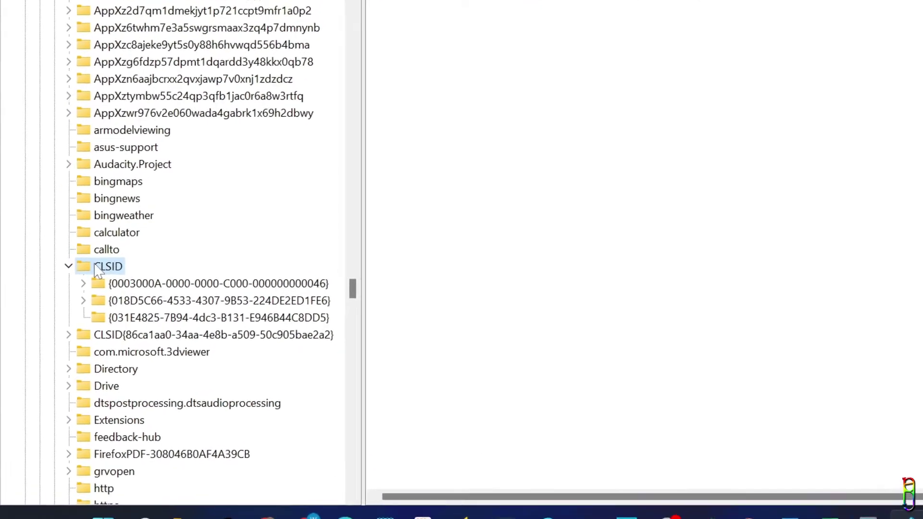
# Step: Create a new key under CLSID and name it {86ca1aa0-34aa-4e8b-a509-50c905bae2a2}
pyautogui.rightClick(119, 257)
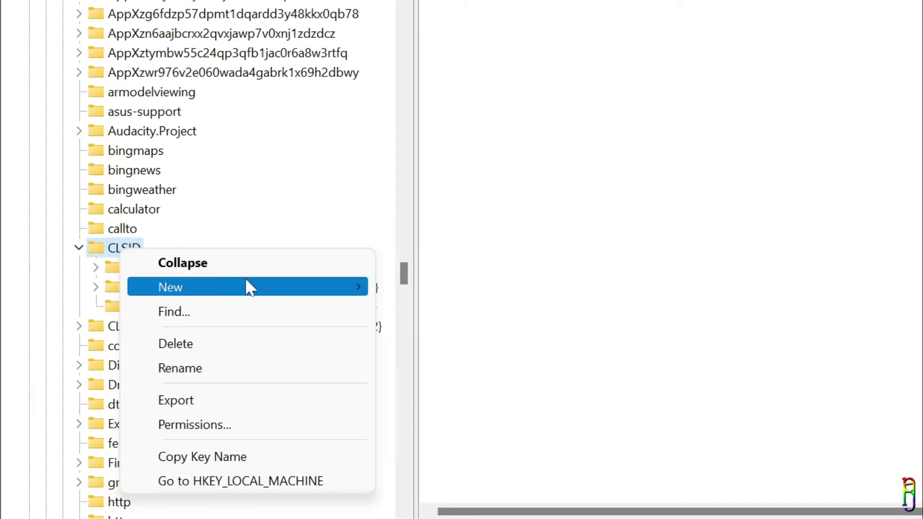
pyautogui.moveTo(238, 291)
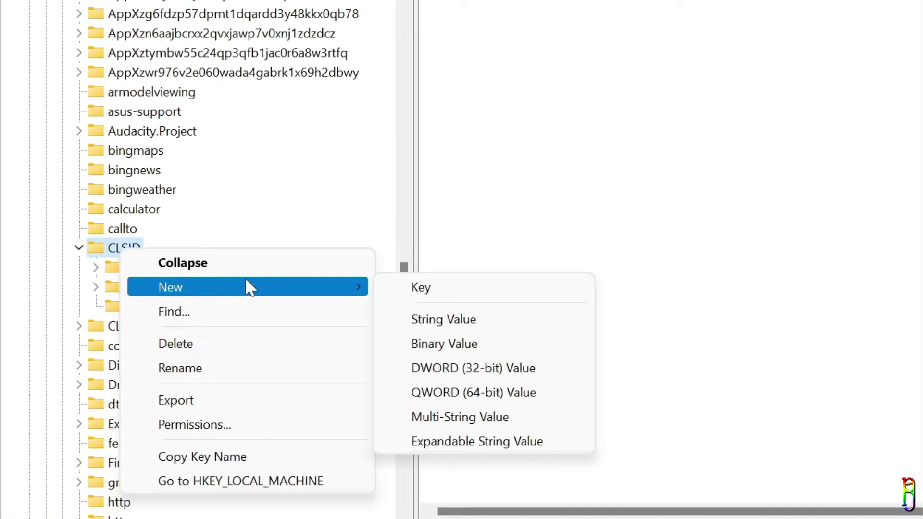
pyautogui.click(451, 287)
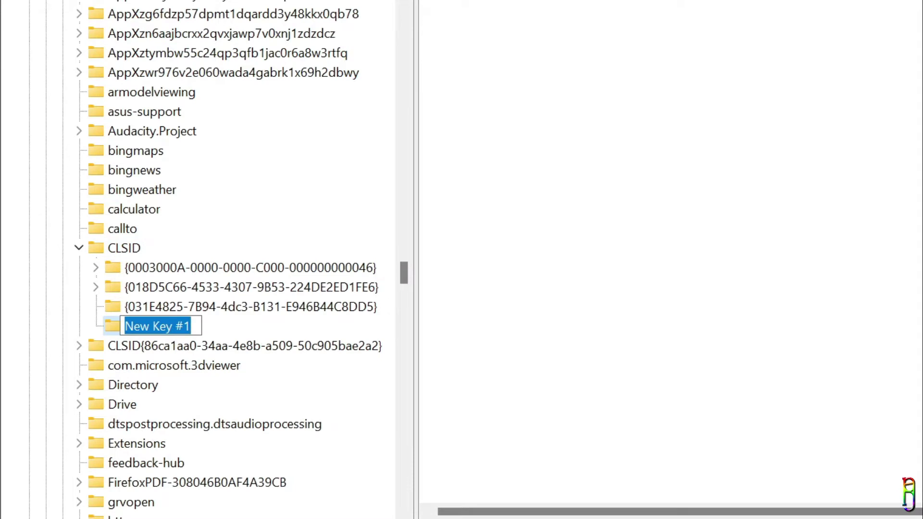
pyautogui.rightClick(165, 322)
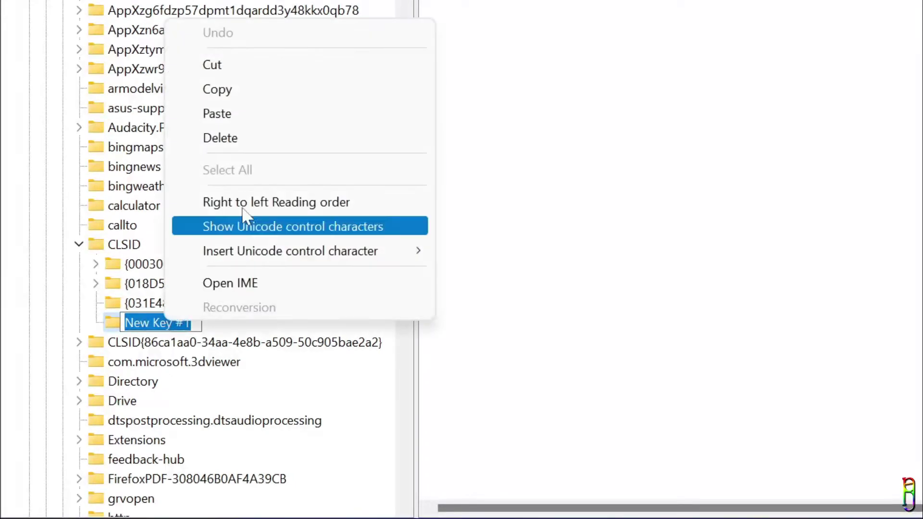
pyautogui.click(239, 116)
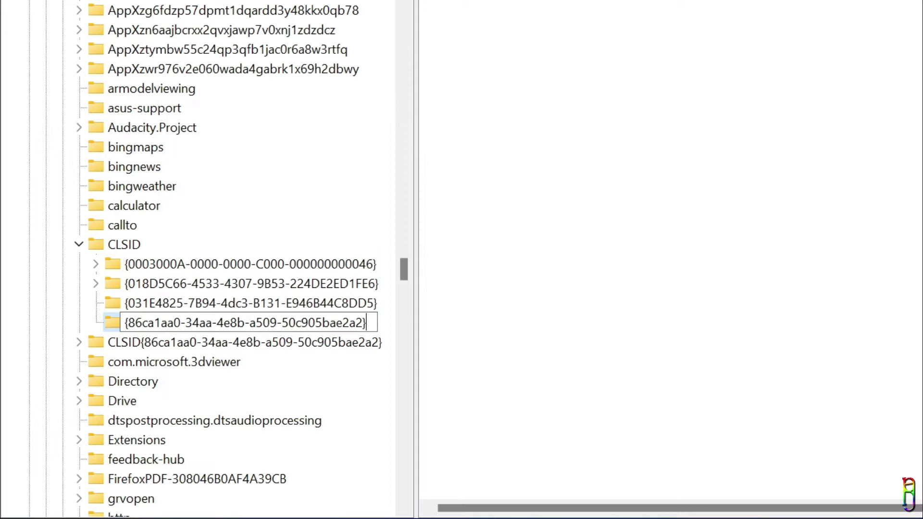
pyautogui.moveTo(368, 323); pyautogui.dragTo(124, 322)
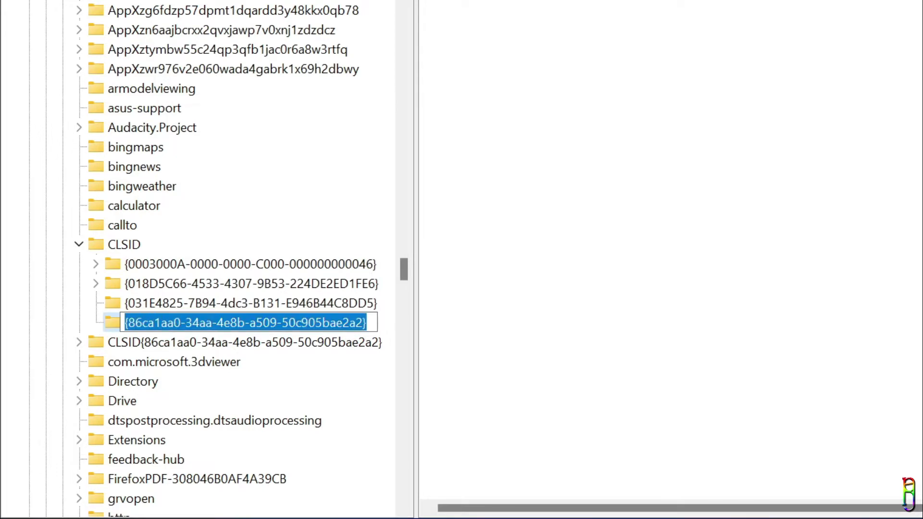
pyautogui.moveTo(368, 323); pyautogui.dragTo(124, 323)
pyautogui.press('Return')
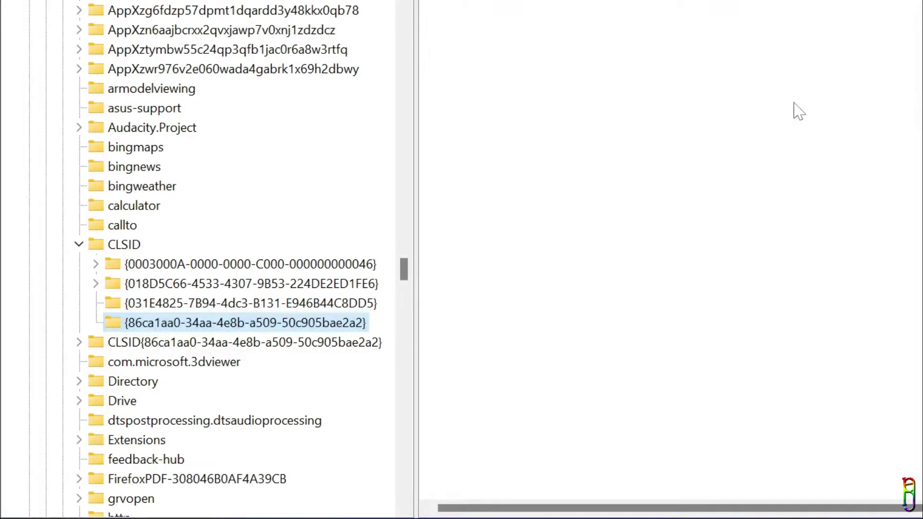
# Step: Create a new subkey under the {86ca1aa0-34aa-4e8b-a509-50c905bae2a2} key
pyautogui.rightClick(194, 329)
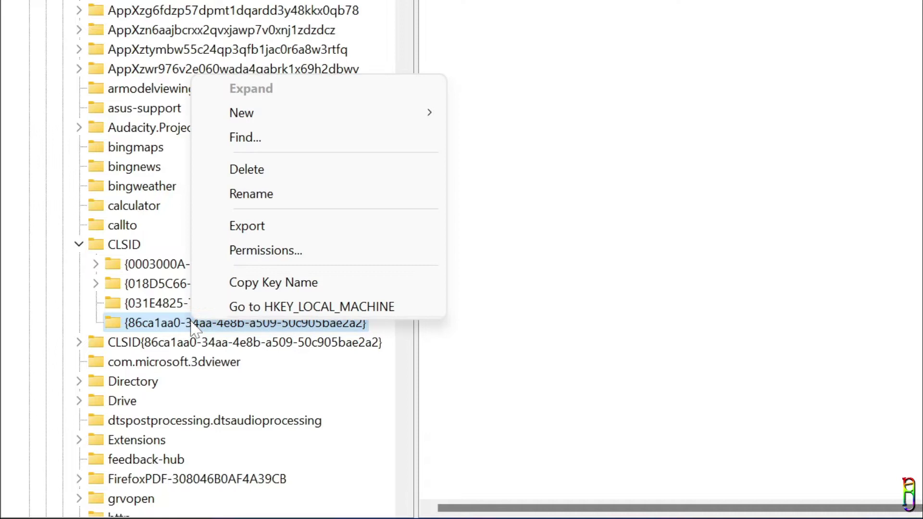
pyautogui.moveTo(341, 113)
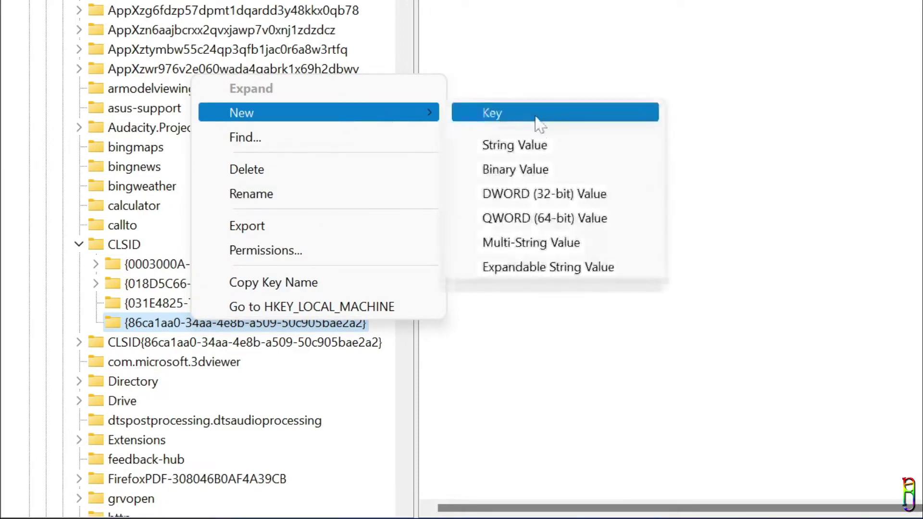
pyautogui.click(556, 116)
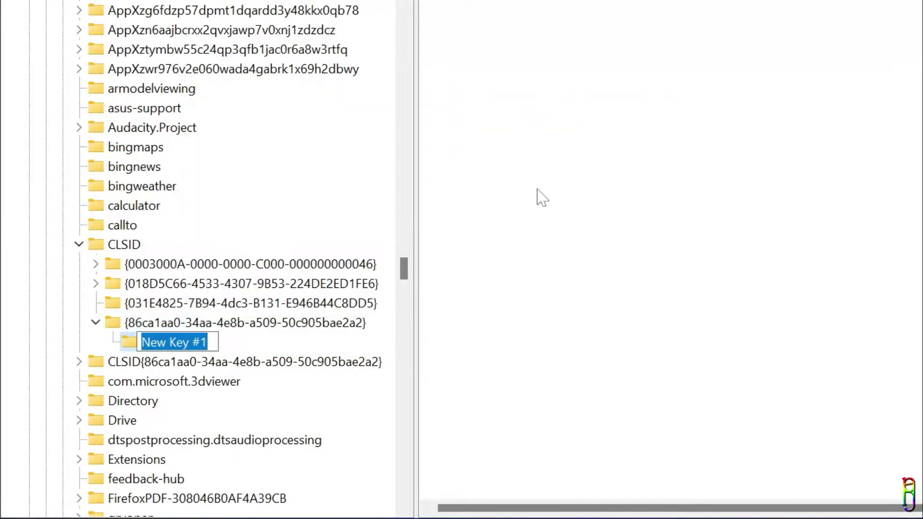
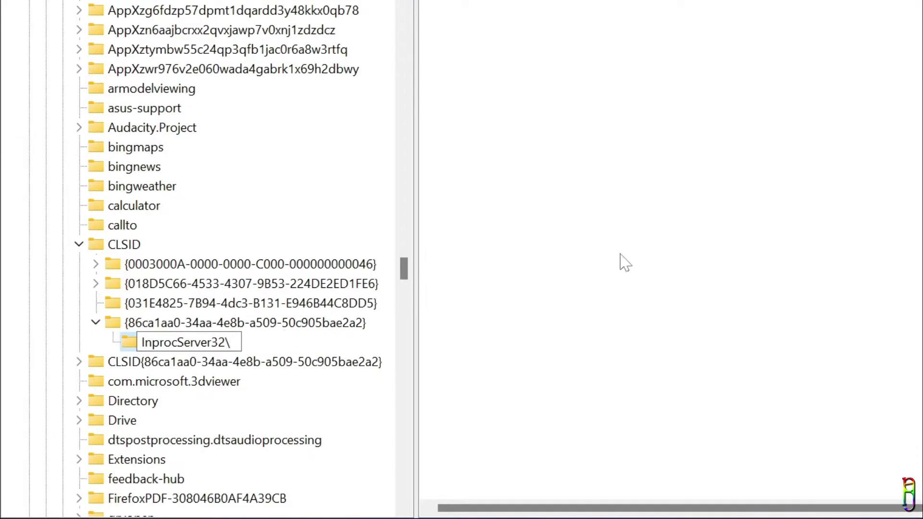
# Step: Name the new subkey InprocServer32 and open its (Default) string value for editing
pyautogui.press('Return')
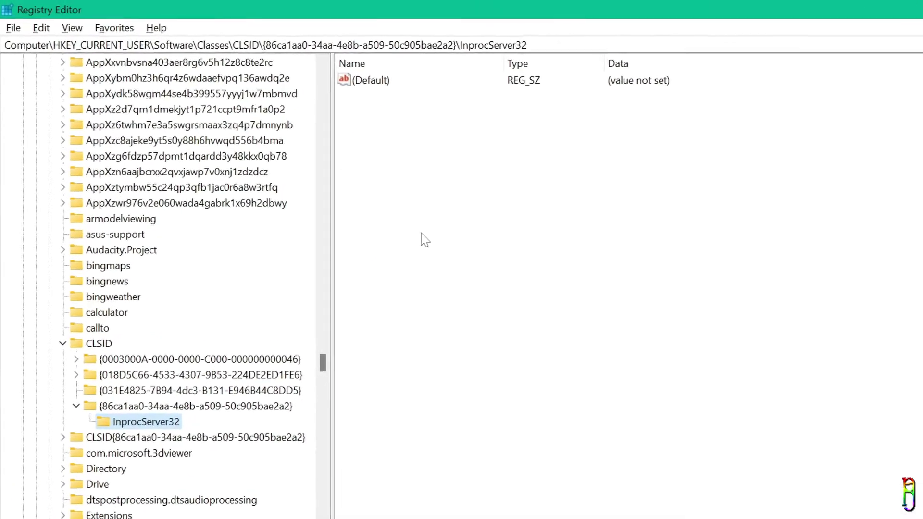
pyautogui.click(377, 84)
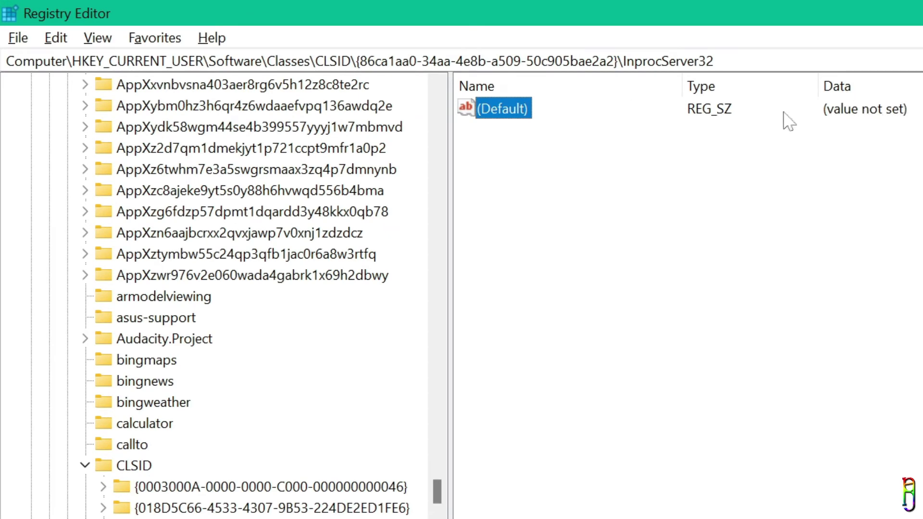
pyautogui.doubleClick(504, 110)
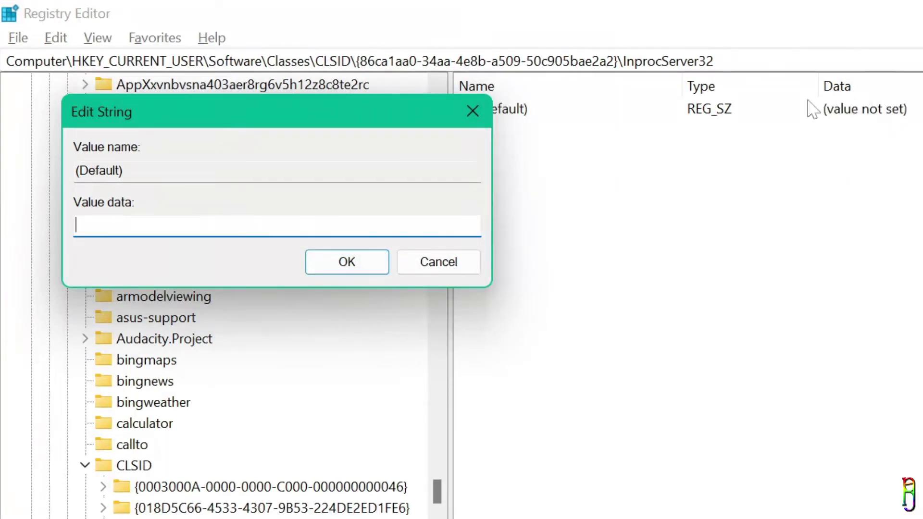
# Step: Save the InprocServer32 (Default) value with empty data and look at the computer's restart option without choosing it
pyautogui.click(367, 261)
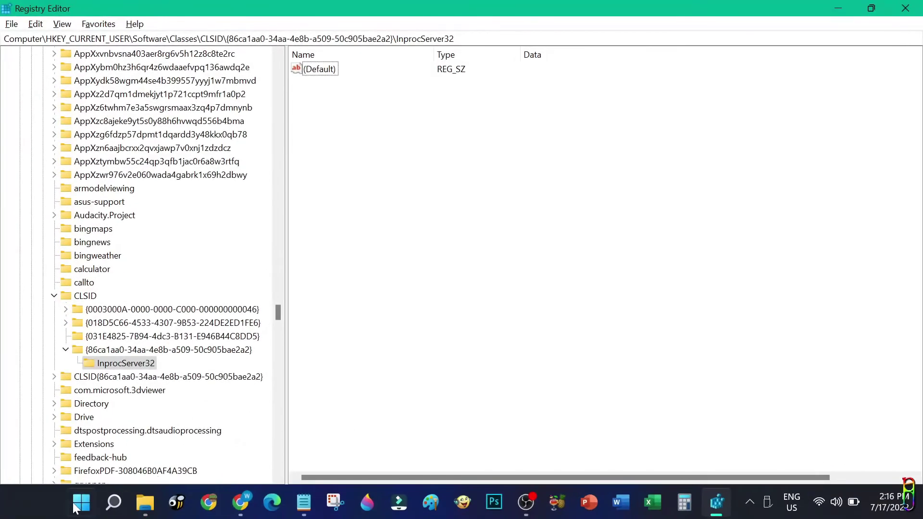
pyautogui.click(77, 505)
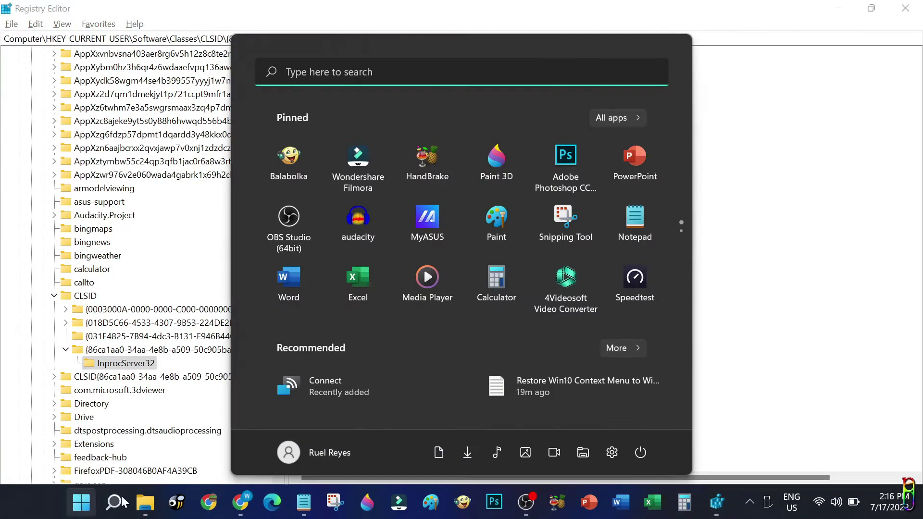
pyautogui.click(635, 451)
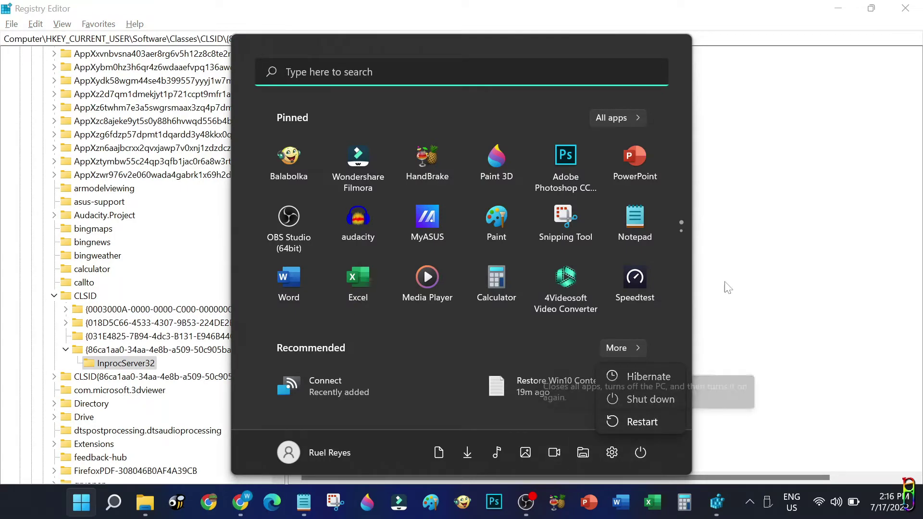
pyautogui.click(755, 173)
pyautogui.click(791, 163)
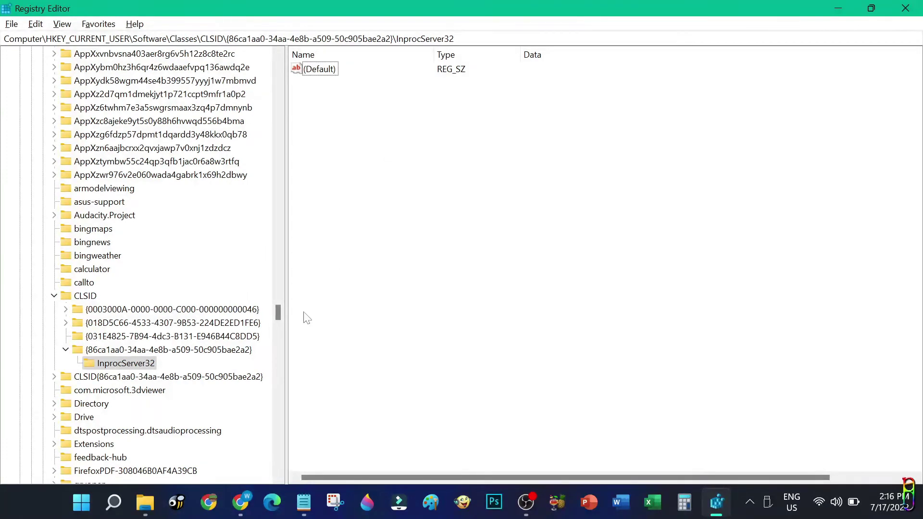
# Step: Delete the {86ca1aa0-34aa-4e8b-a509-50c905bae2a2} key under CLSID together with its InprocServer32 subkey
pyautogui.click(128, 353)
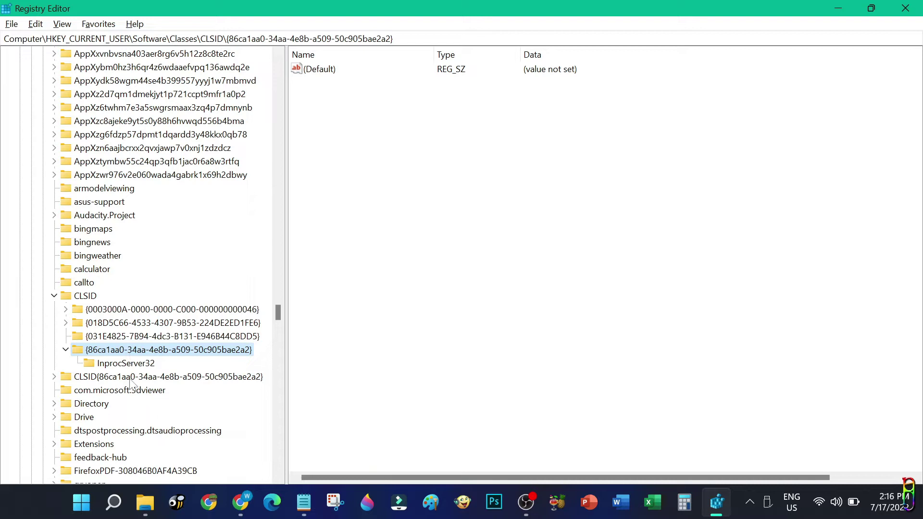
pyautogui.rightClick(79, 348)
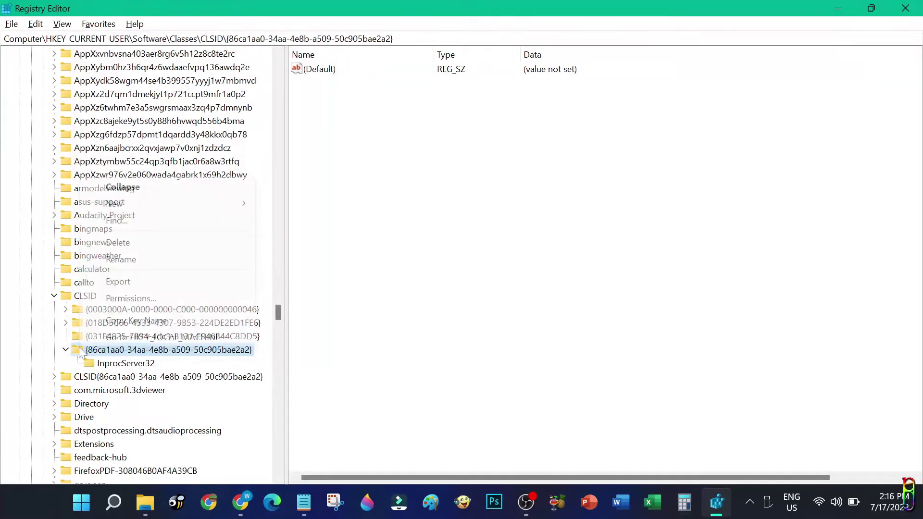
pyautogui.click(149, 247)
pyautogui.click(535, 246)
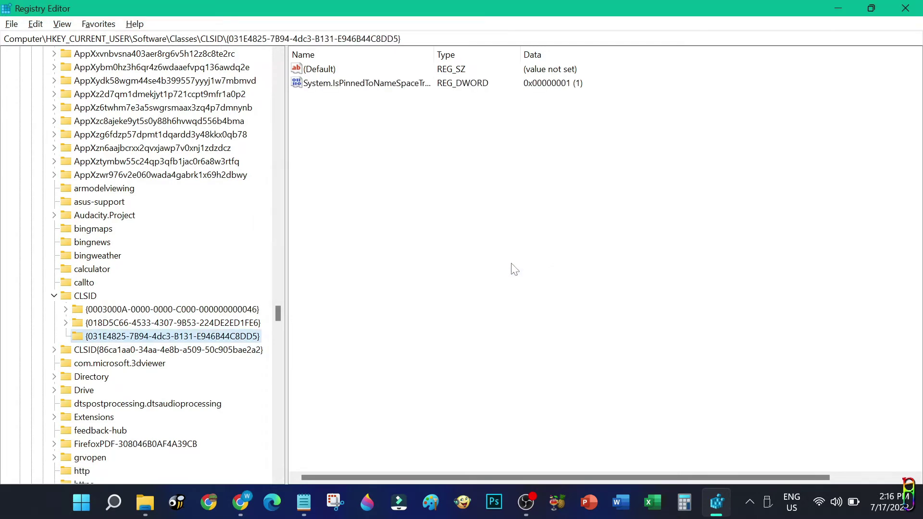
pyautogui.click(641, 224)
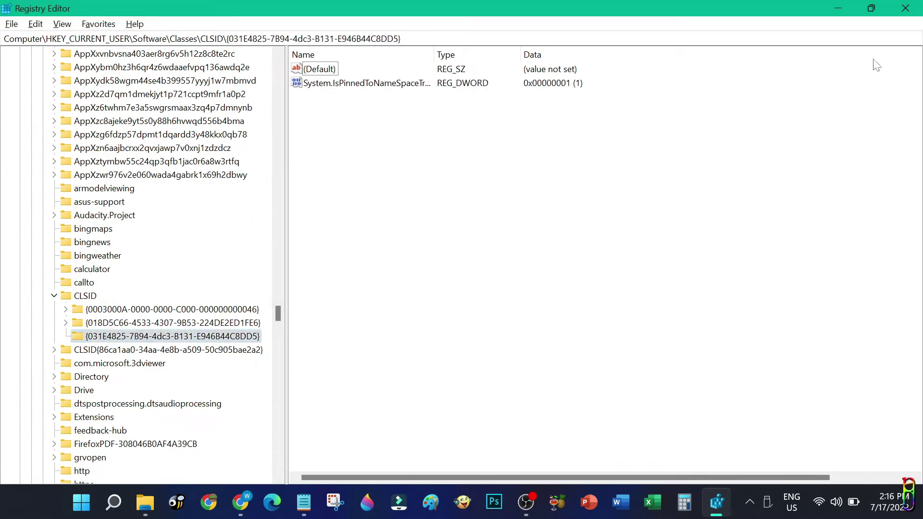
# Step: Minimize the registry window and create a text document on the desktop with the base name Any Name
pyautogui.click(838, 6)
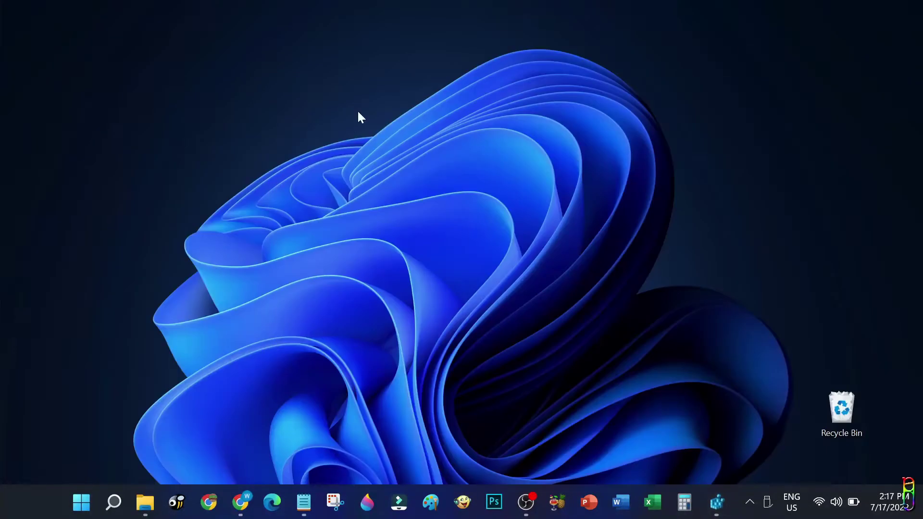
pyautogui.rightClick(183, 60)
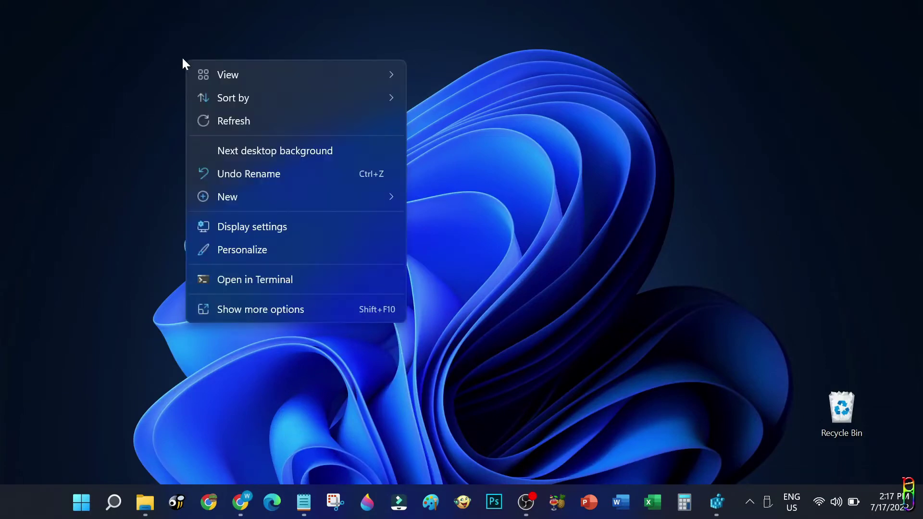
pyautogui.moveTo(310, 194)
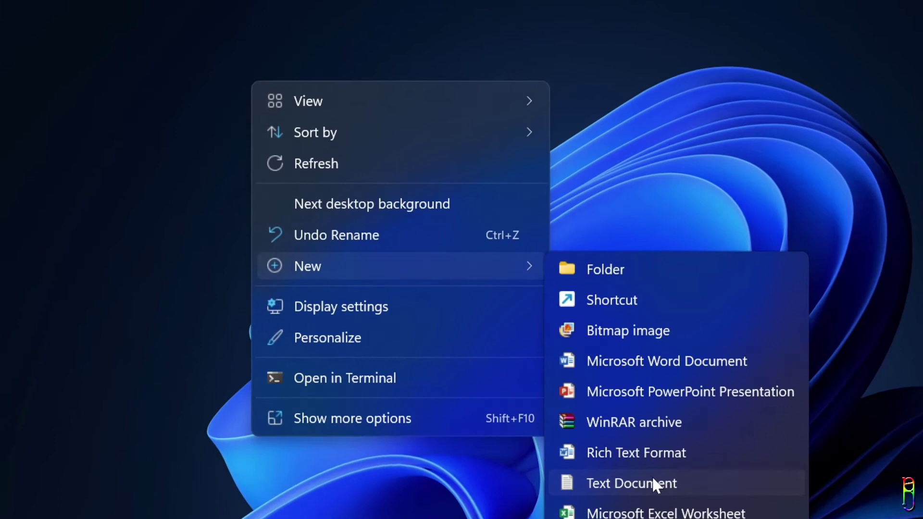
pyautogui.click(540, 400)
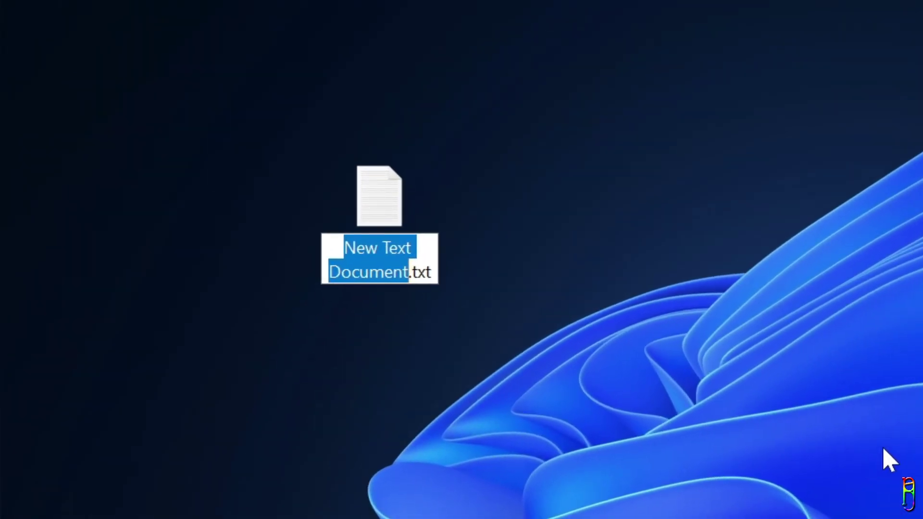
pyautogui.write('Any Name')
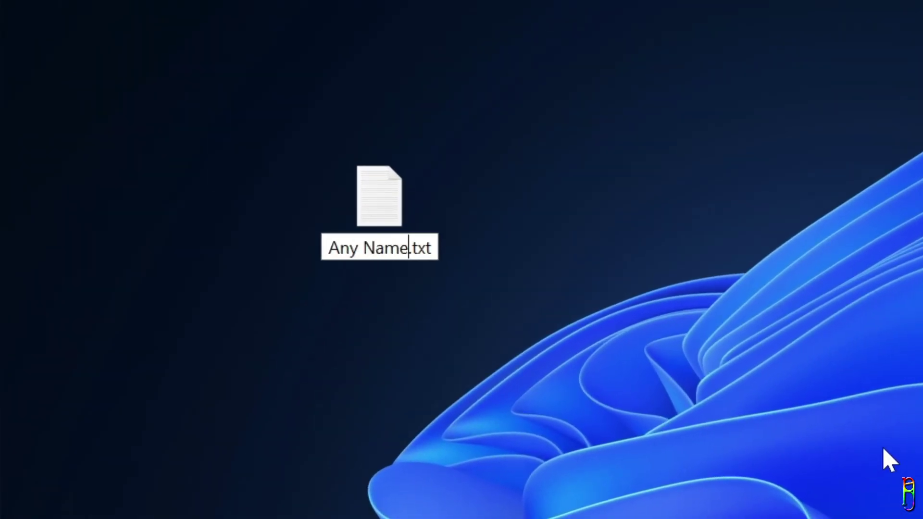
# Step: Change the new file's extension from txt to REG, making it Any Name.REG, and accept the extension change
pyautogui.press('Right')
pyautogui.hotkey('shift', 'Right')
pyautogui.hotkey('shift', 'Right')
pyautogui.hotkey('shift', 'Right')
pyautogui.write('REG')
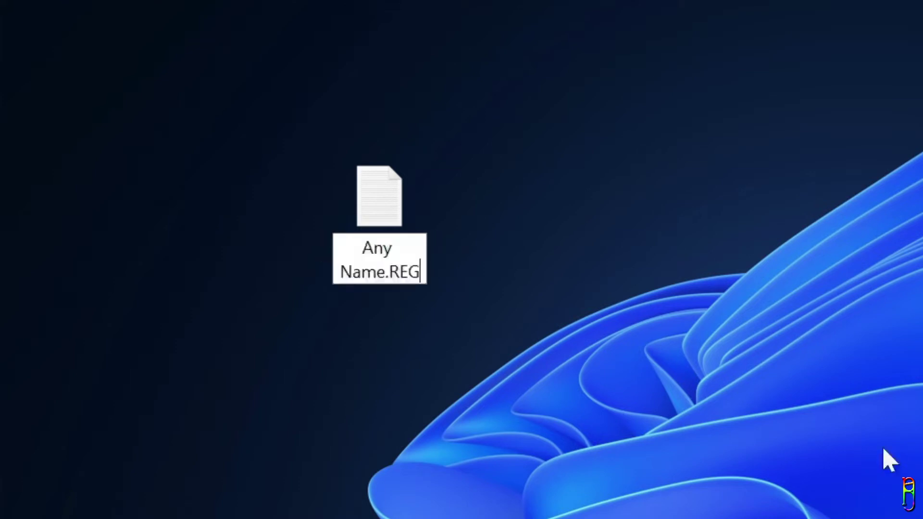
pyautogui.hotkey('shift', 'Left')
pyautogui.hotkey('shift', 'Left')
pyautogui.hotkey('shift', 'Left')
pyautogui.press('Right')
pyautogui.hotkey('shift', 'Left')
pyautogui.hotkey('shift', 'Left')
pyautogui.hotkey('shift', 'Left')
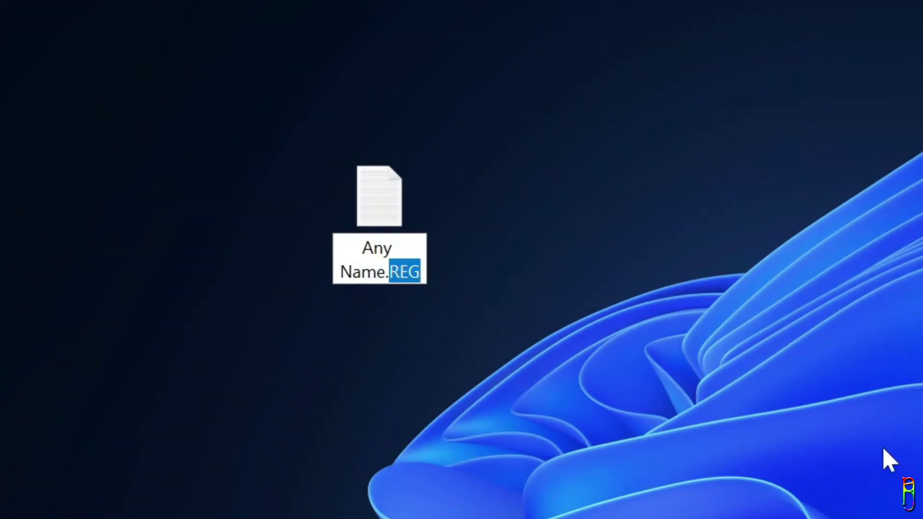
pyautogui.press('Return')
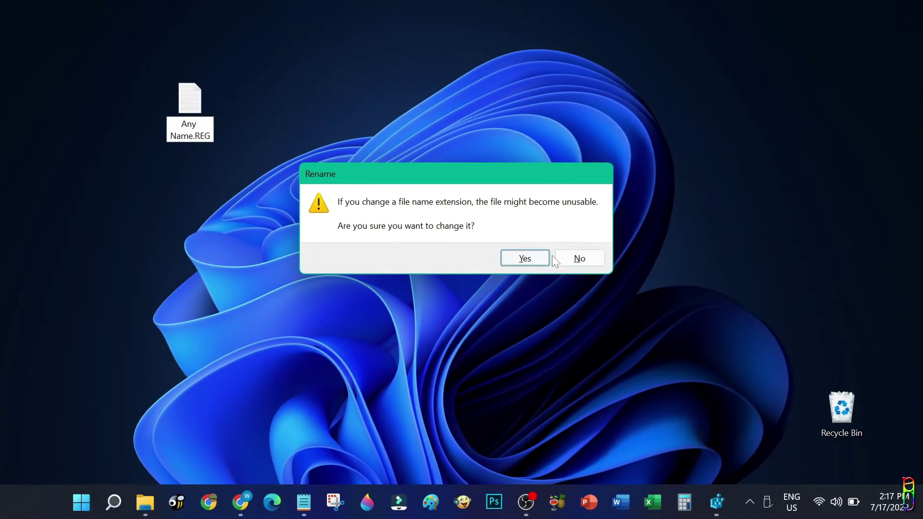
pyautogui.click(529, 259)
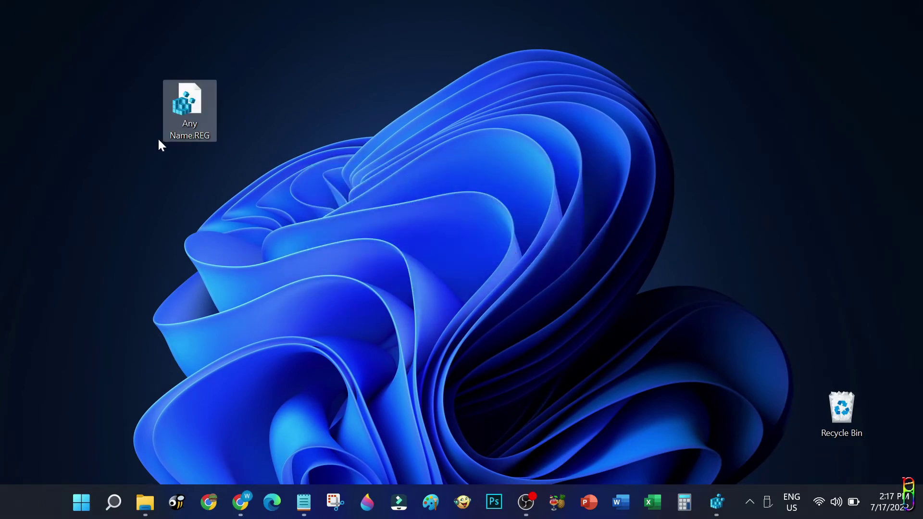
# Step: Open the Any Name.REG desktop file in Notepad by choosing another app for it
pyautogui.rightClick(197, 100)
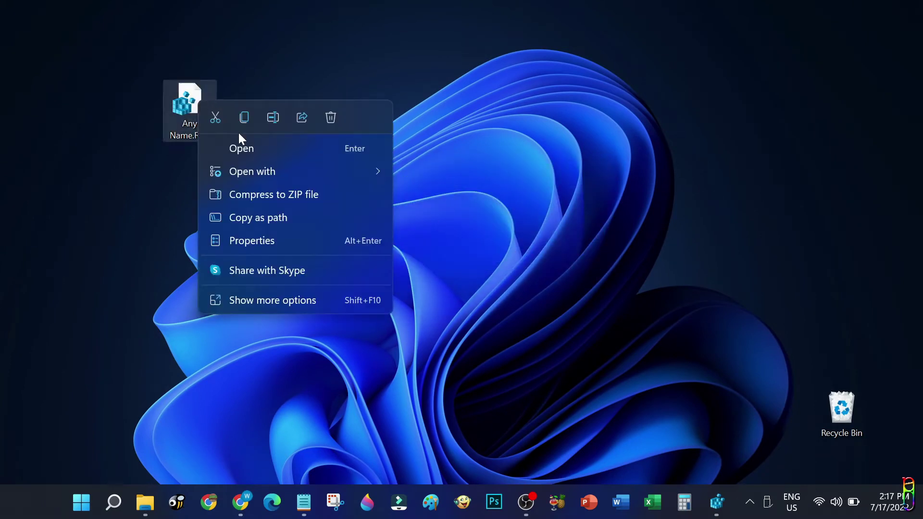
pyautogui.moveTo(299, 179)
pyautogui.click(478, 219)
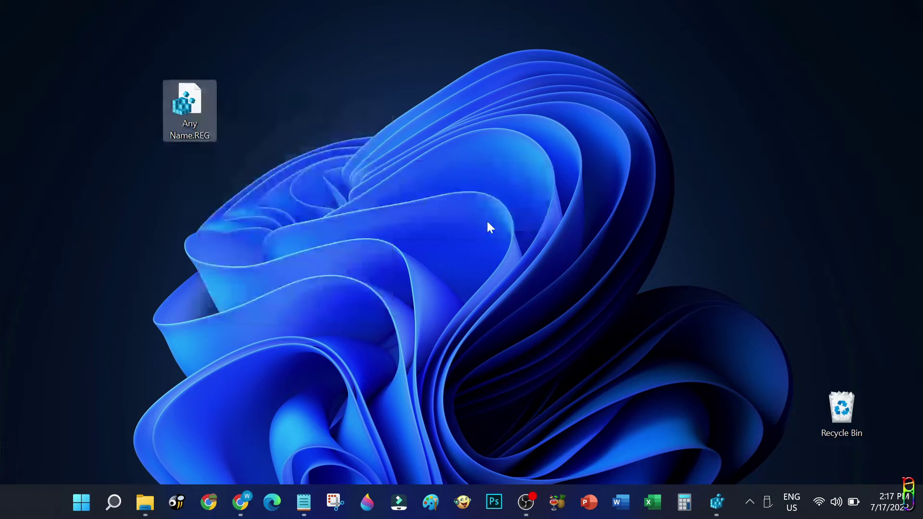
pyautogui.click(376, 311)
pyautogui.scroll(-3, 468, 316)
pyautogui.click(411, 309)
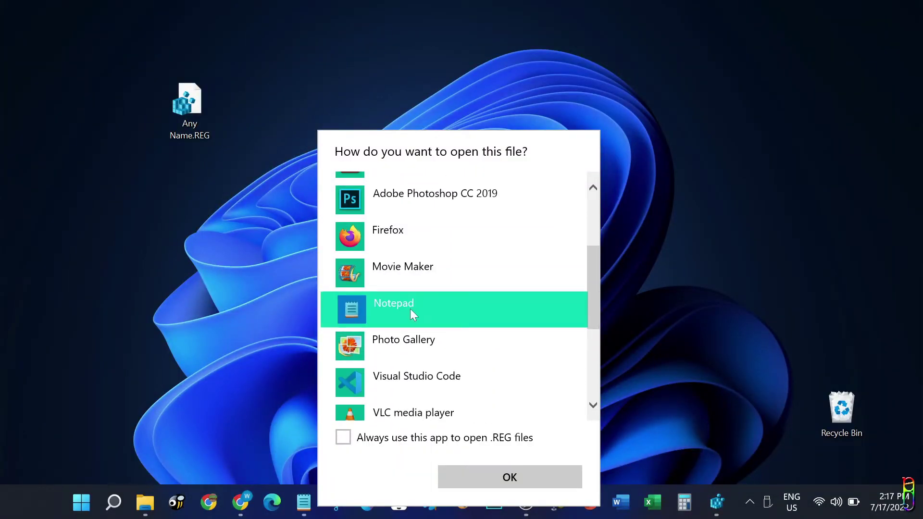
pyautogui.click(360, 438)
pyautogui.click(478, 476)
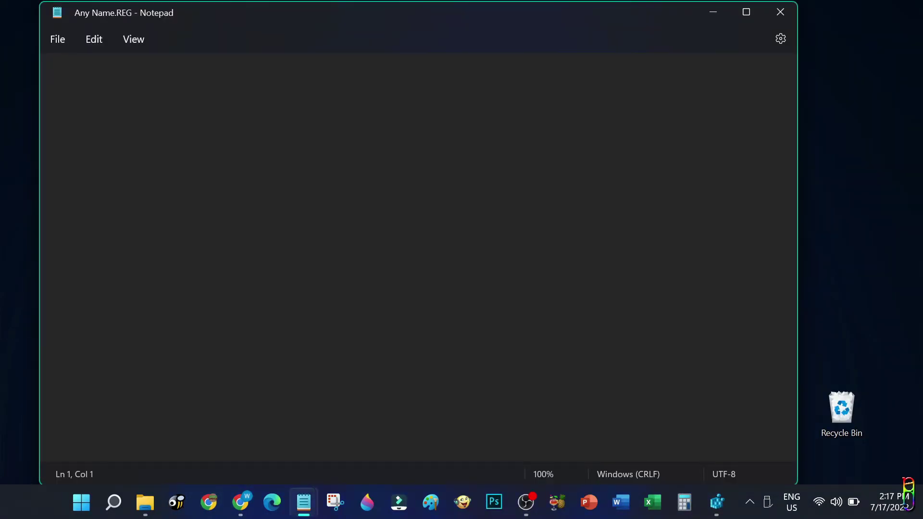
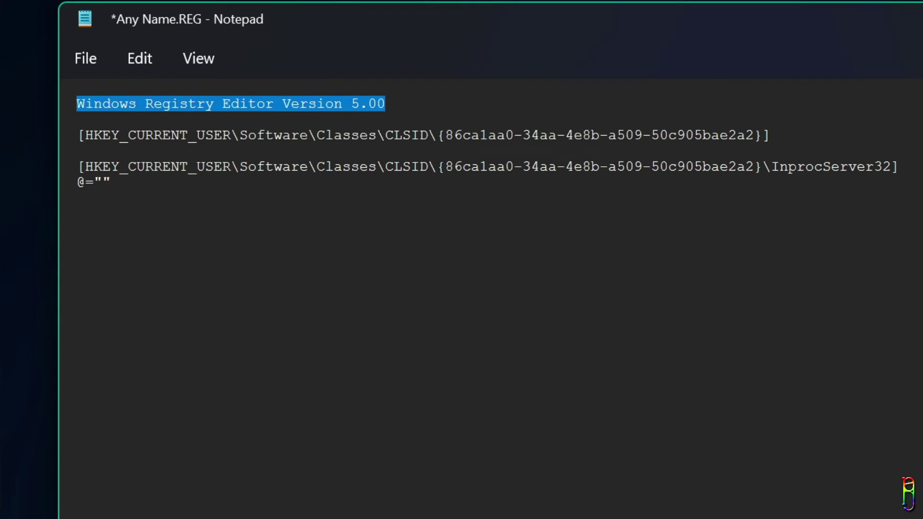
# Step: Review the Any Name.REG content, highlighting the CLSID key line and the InprocServer32 key with its blank default value
pyautogui.moveTo(77, 136); pyautogui.dragTo(146, 135)
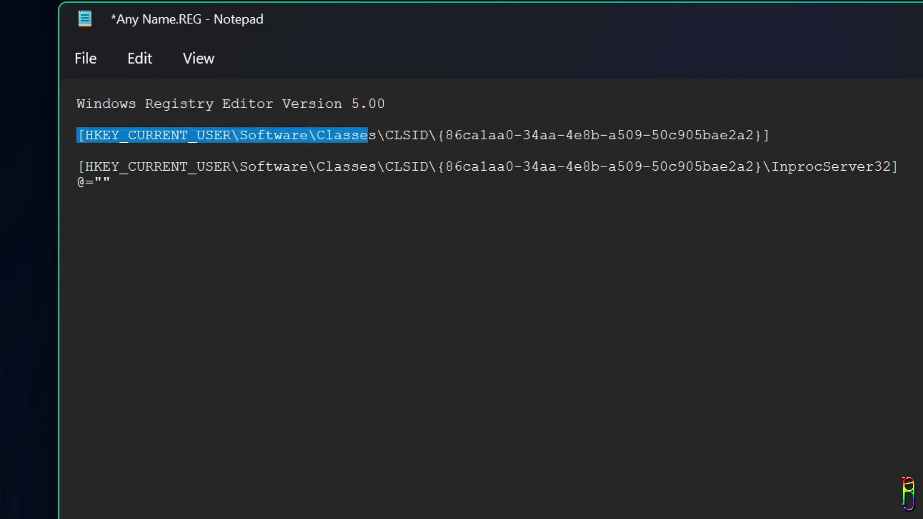
pyautogui.hotkey('shift', 'Right')
pyautogui.hotkey('shift', 'Right')
pyautogui.hotkey('shift', 'Right')
pyautogui.hotkey('shift', 'Right')
pyautogui.hotkey('shift', 'Right')
pyautogui.hotkey('shift', 'Right')
pyautogui.hotkey('shift', 'Right')
pyautogui.hotkey('shift', 'Right')
pyautogui.moveTo(437, 135); pyautogui.dragTo(770, 136)
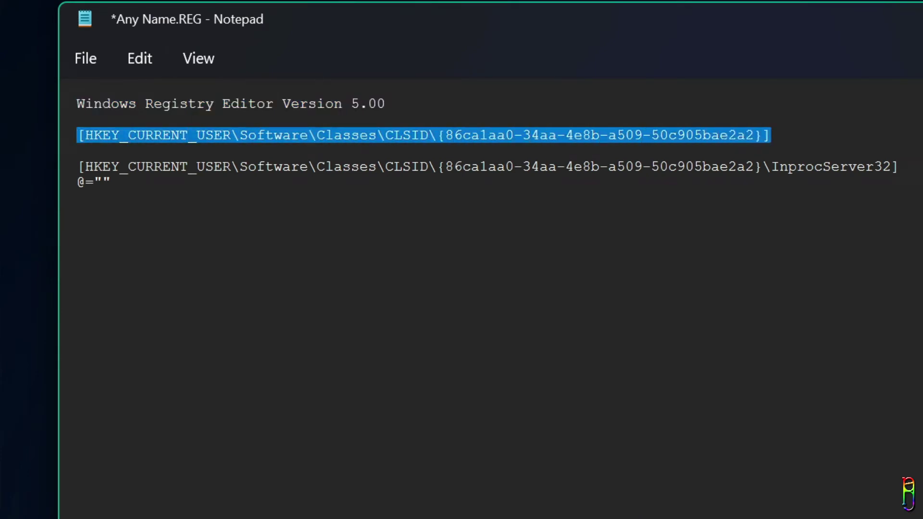
pyautogui.moveTo(77, 166); pyautogui.dragTo(899, 166)
pyautogui.hotkey('shift', 'Down')
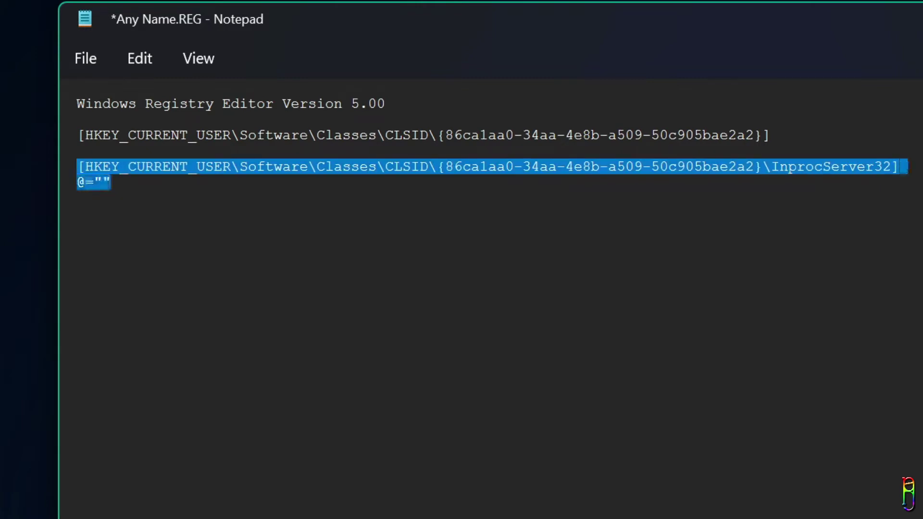
pyautogui.click(111, 182)
pyautogui.moveTo(111, 182); pyautogui.dragTo(76, 167)
pyautogui.click(111, 182)
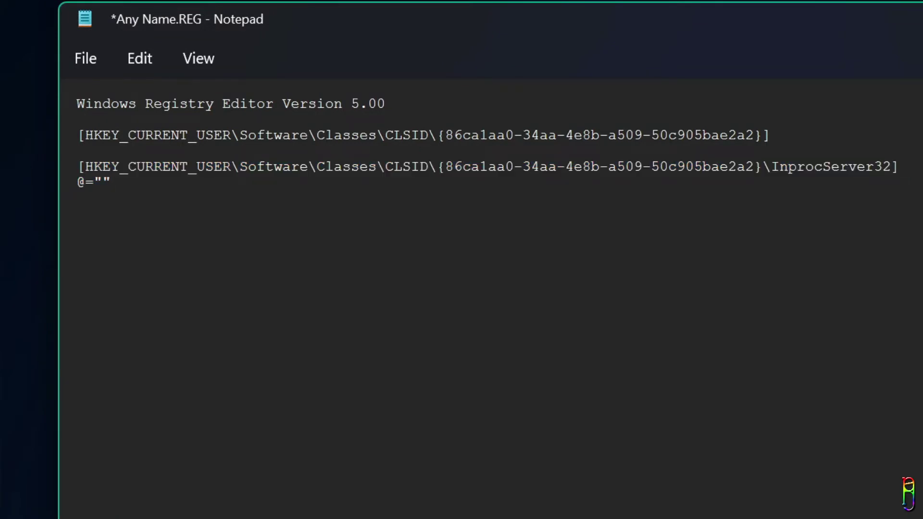
# Step: Save Any Name.REG and close its Notepad window
pyautogui.click(80, 60)
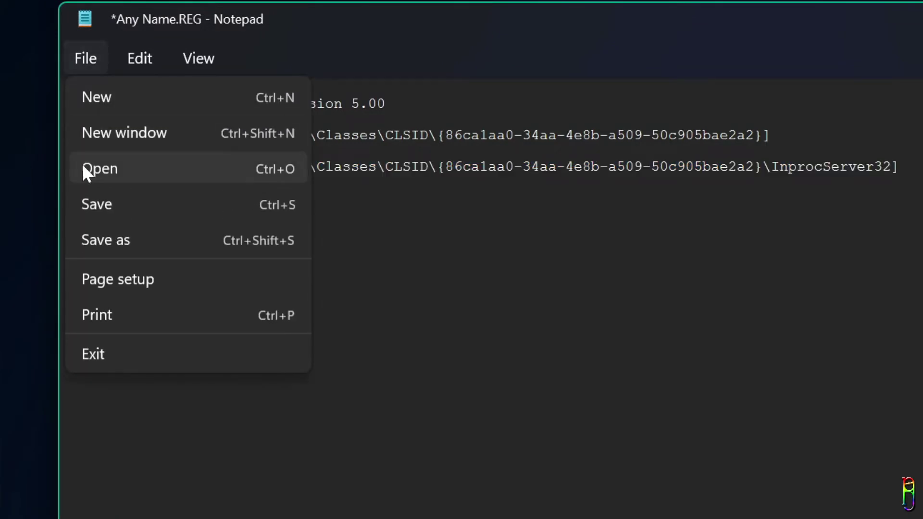
pyautogui.click(83, 202)
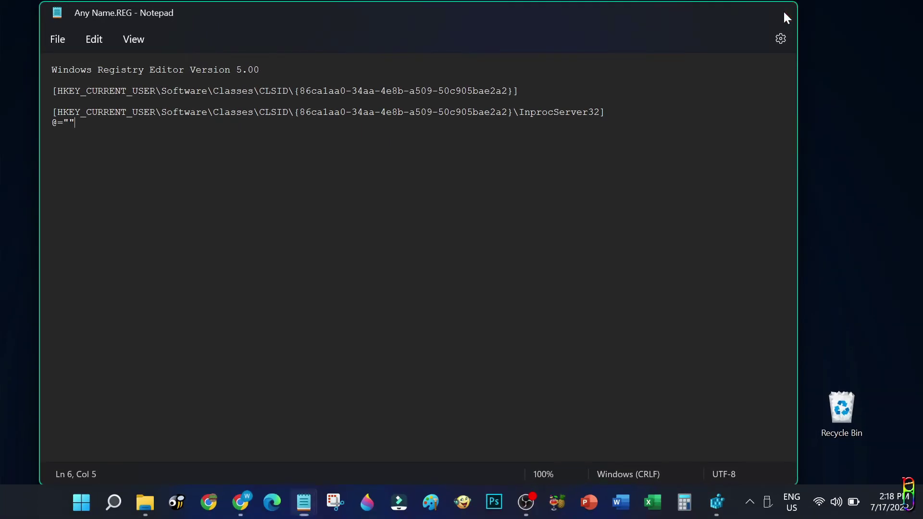
pyautogui.click(783, 12)
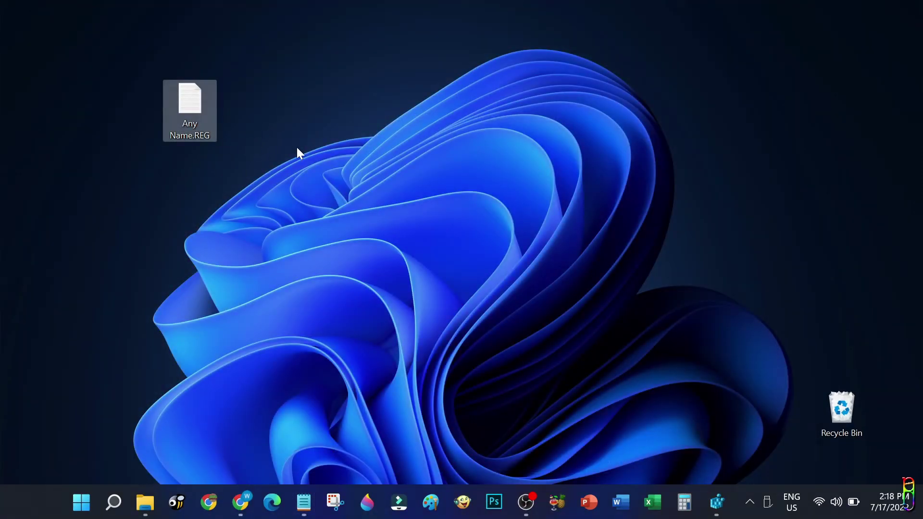
# Step: Merge the Any Name.REG desktop file into the registry, accepting the confirmation and closing the completion message
pyautogui.doubleClick(192, 110)
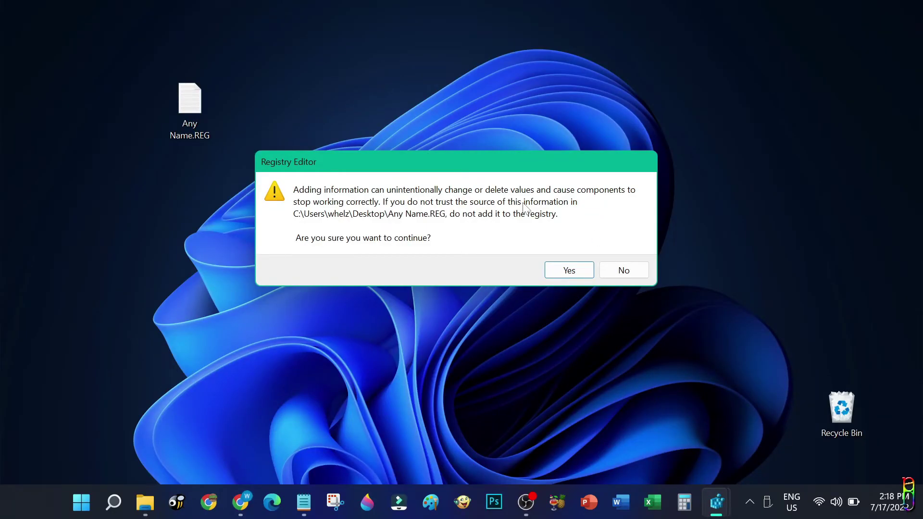
pyautogui.click(561, 272)
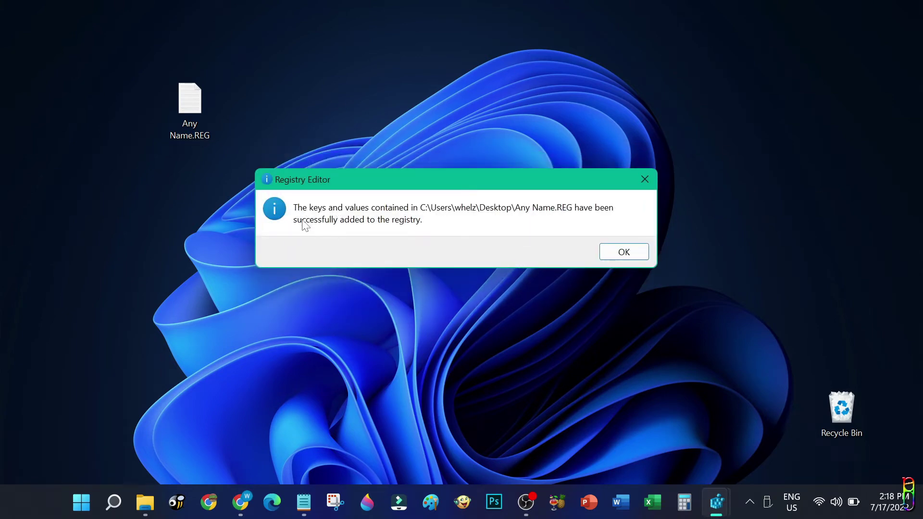
pyautogui.click(624, 252)
# Step: Bring back Registry Editor and inspect the {86ca1aa0-34aa-4e8b-a509-50c905bae2a2} key under CLSID and its InprocServer32 subkey
pyautogui.click(716, 502)
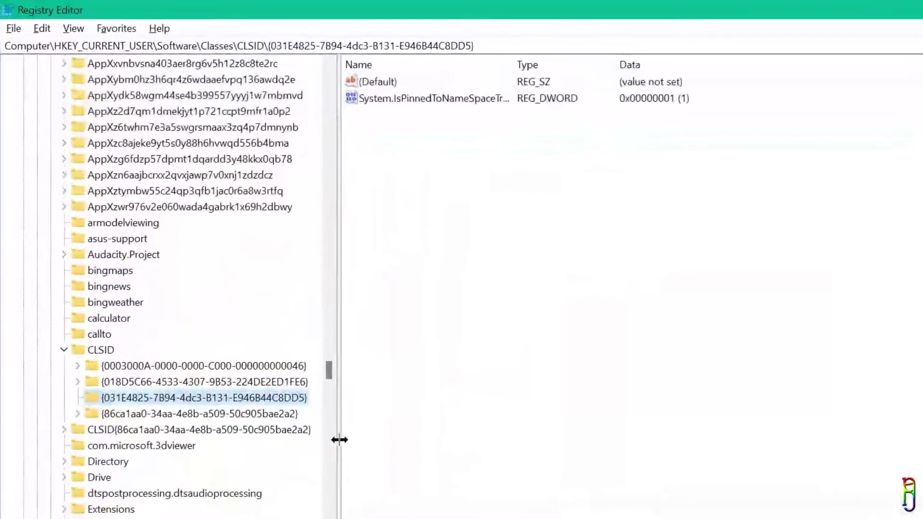
pyautogui.click(134, 471)
pyautogui.click(88, 470)
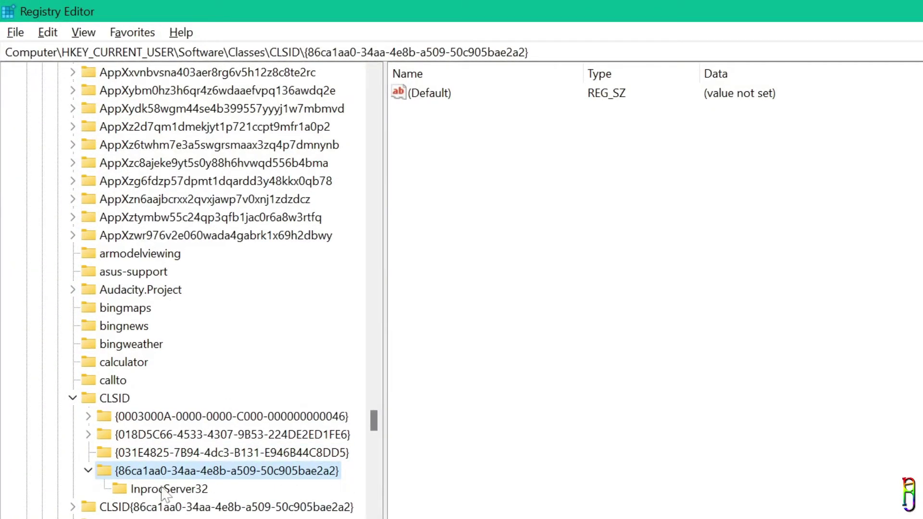
pyautogui.click(134, 494)
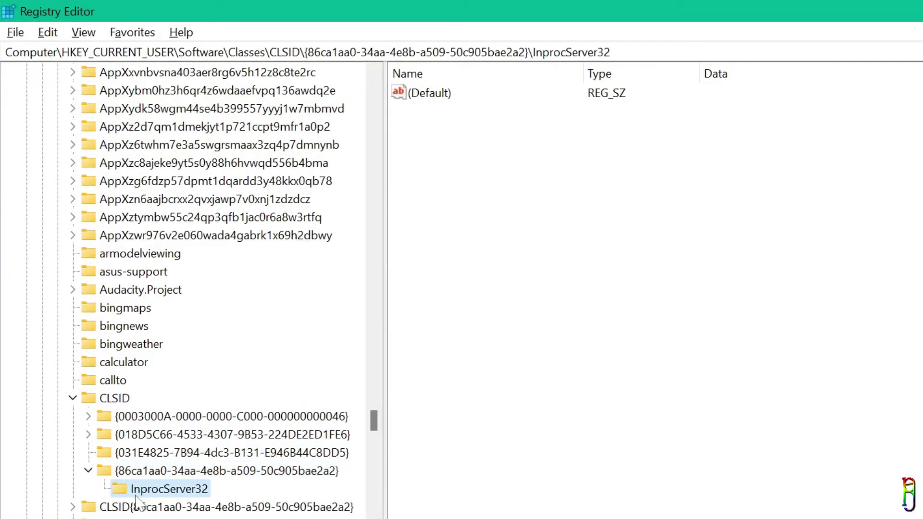
pyautogui.click(155, 474)
pyautogui.click(153, 491)
pyautogui.click(193, 471)
pyautogui.click(169, 490)
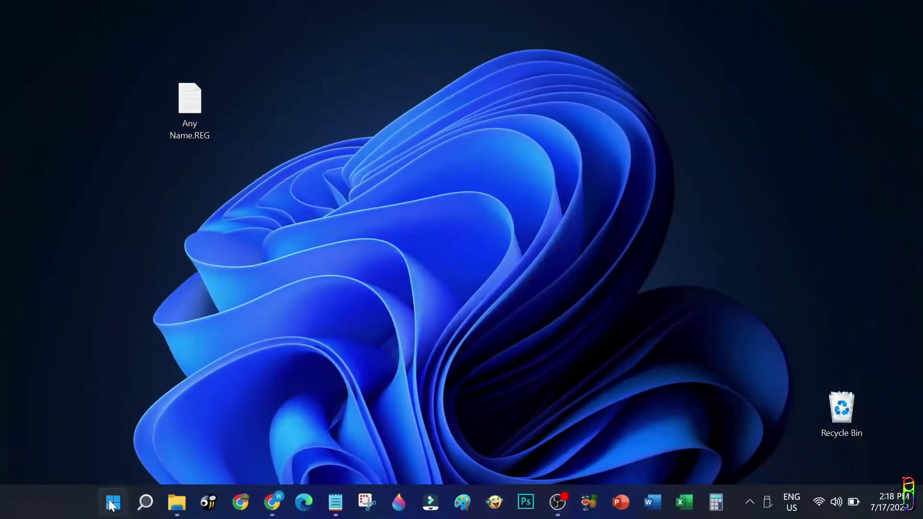
# Step: Restart the computer to apply the registry change
pyautogui.press('super')
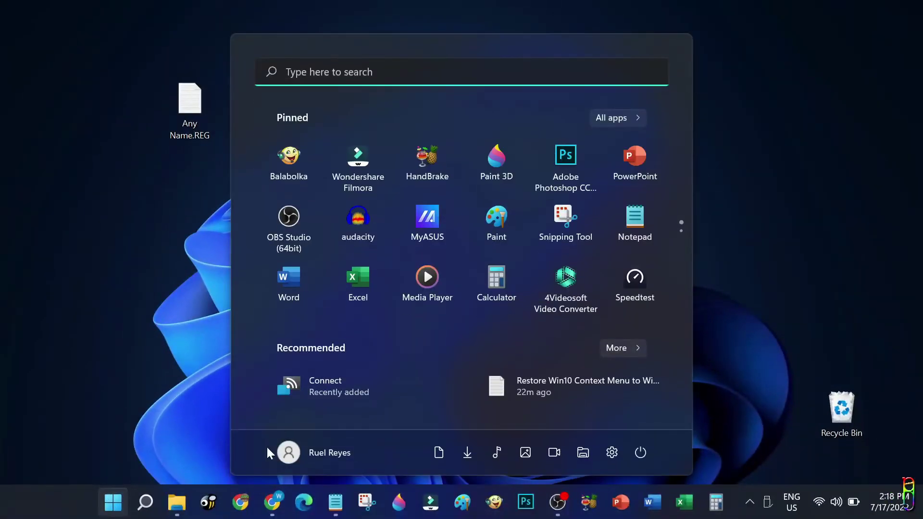
pyautogui.click(635, 454)
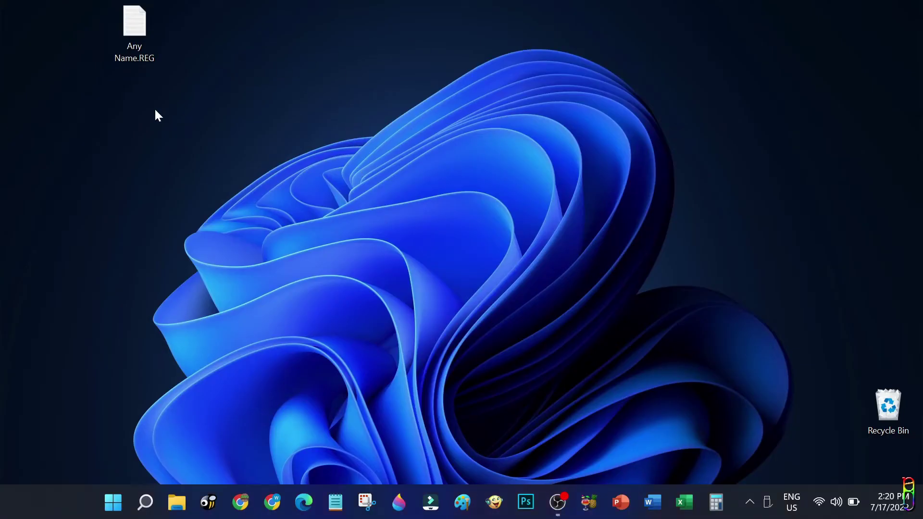
# Step: Check the desktop's context menu and dismiss it
pyautogui.rightClick(258, 37)
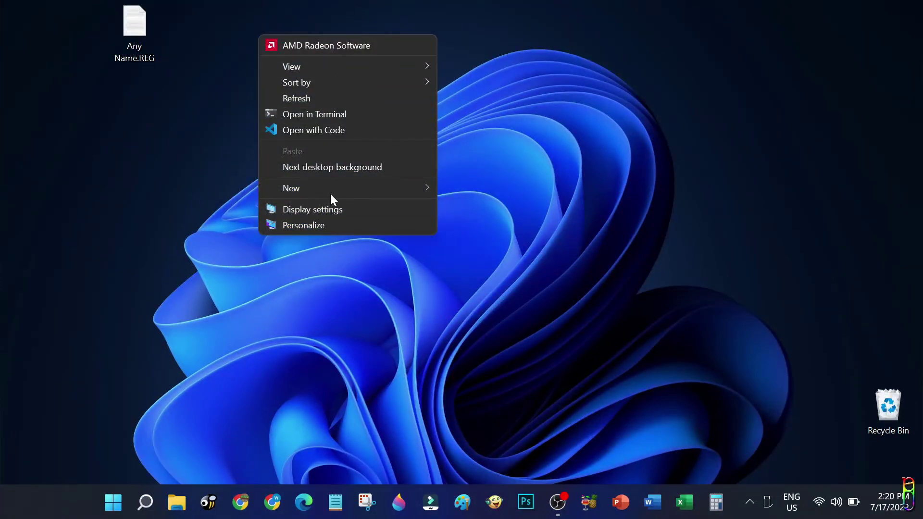
pyautogui.click(284, 308)
# Step: Open File Explorer at the Videos folder on D: and maximize the window
pyautogui.click(186, 510)
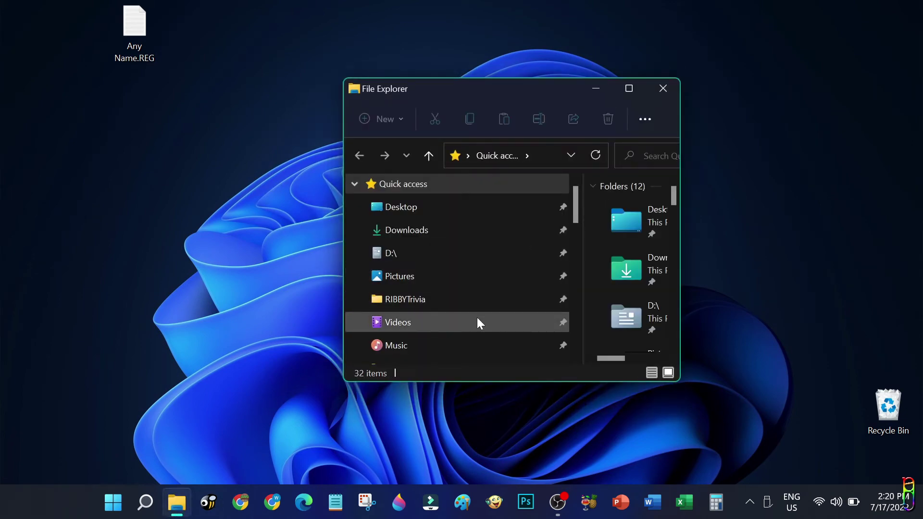
pyautogui.click(480, 322)
pyautogui.click(631, 88)
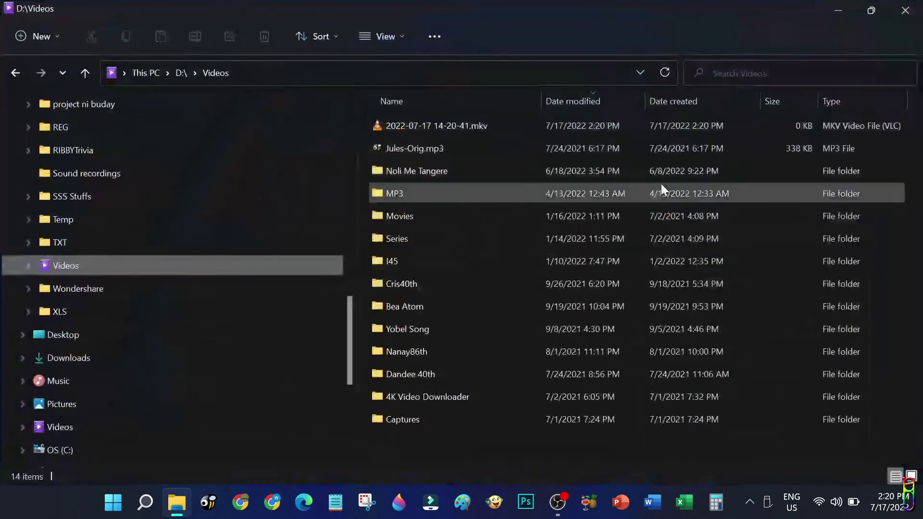
# Step: Check the context menus of the MKV video, the MP3 file and the Noli Me Tangere folder, and minimize File Explorer
pyautogui.doubleClick(455, 124)
pyautogui.rightClick(455, 122)
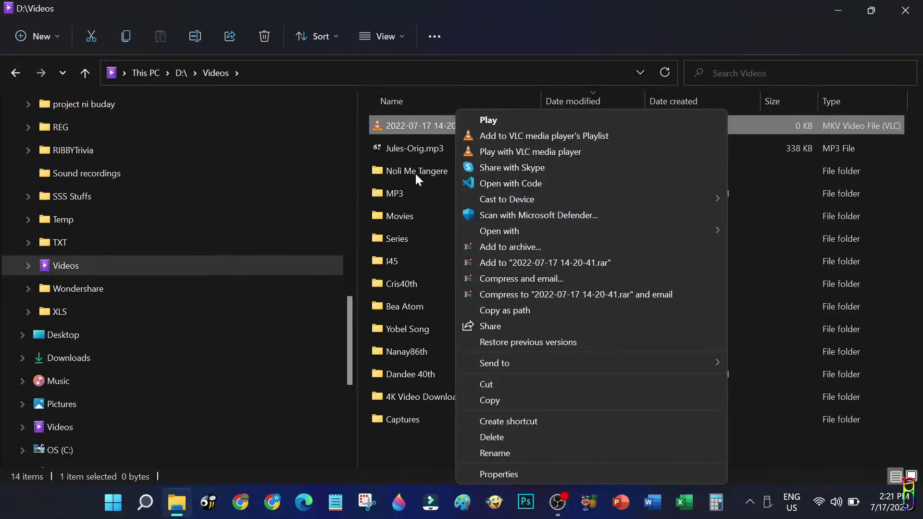
pyautogui.click(403, 148)
pyautogui.rightClick(403, 148)
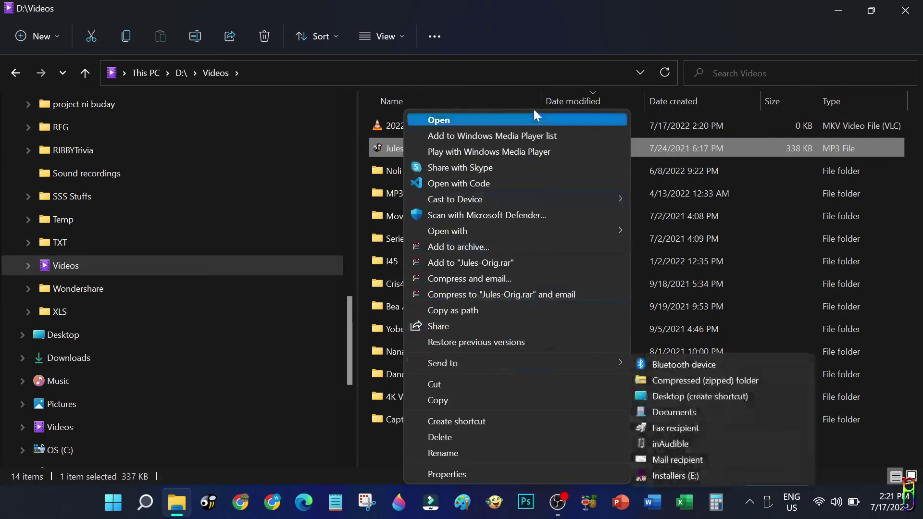
pyautogui.click(373, 170)
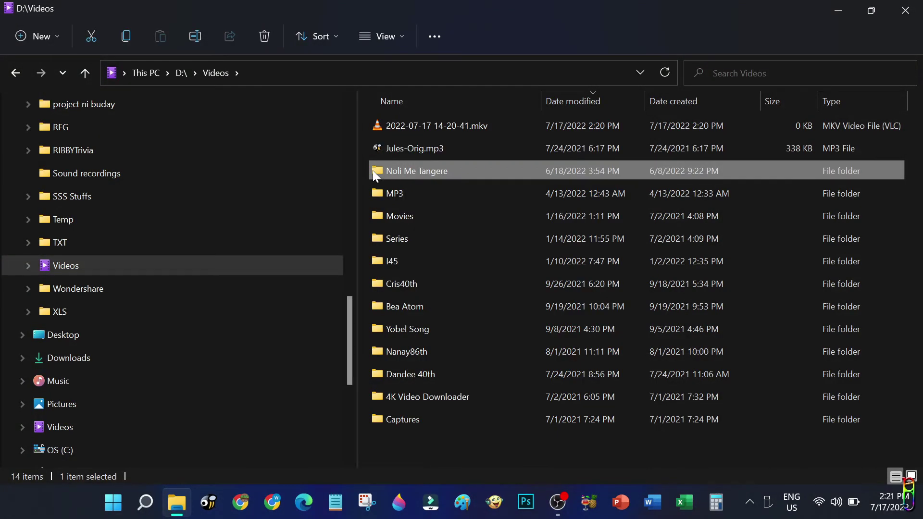
pyautogui.rightClick(387, 174)
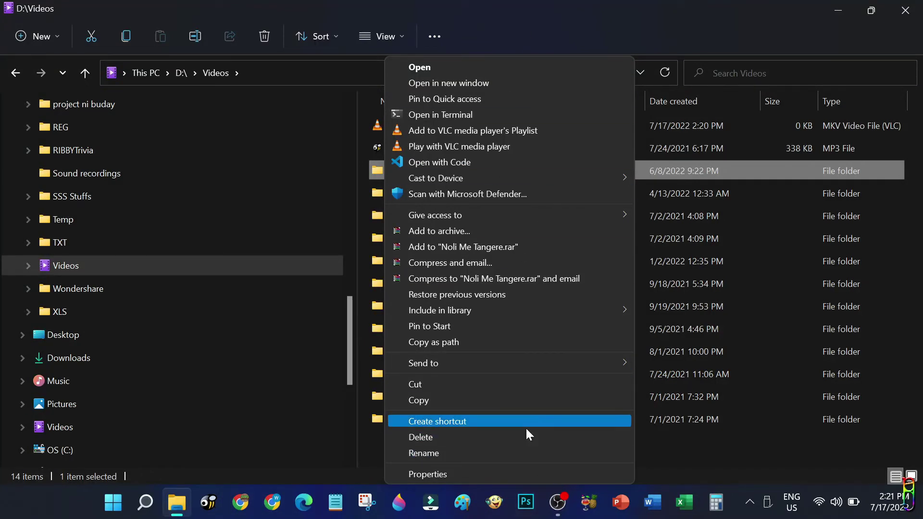
pyautogui.click(874, 305)
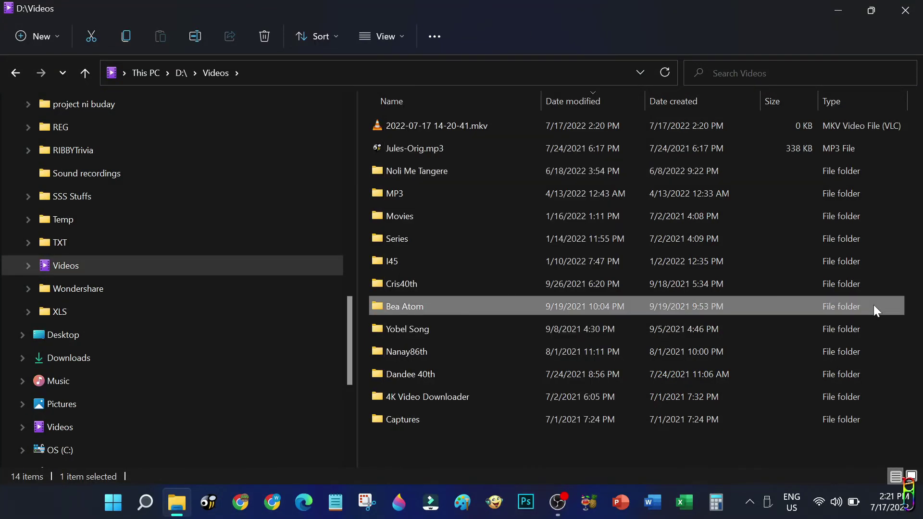
pyautogui.click(871, 11)
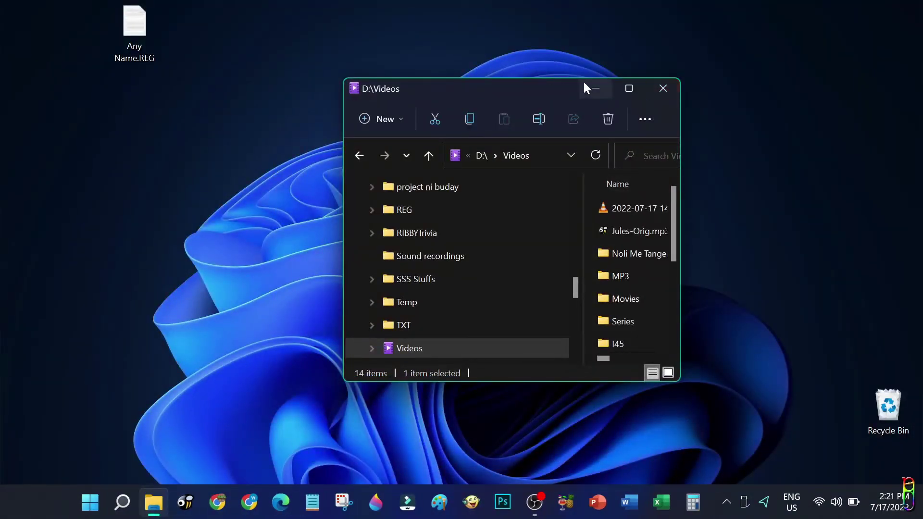
pyautogui.click(595, 88)
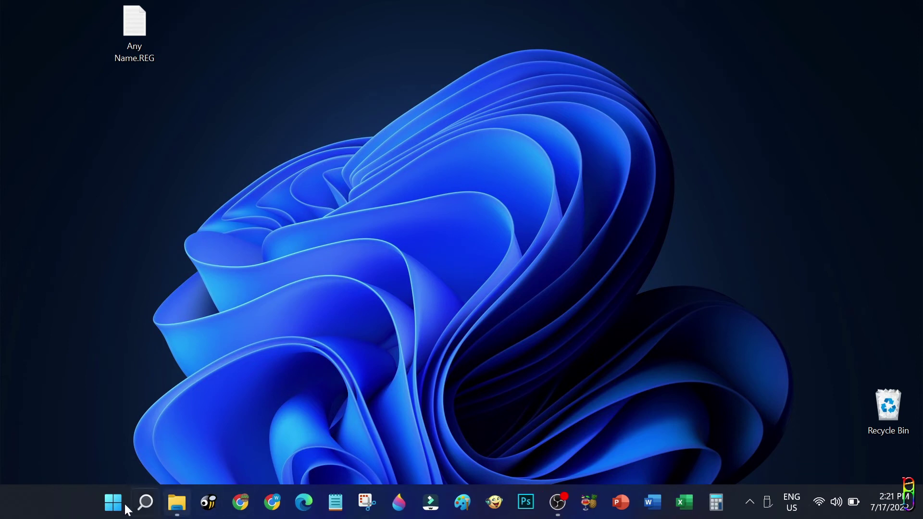
# Step: Search for and open Registry Editor to view the {86ca1aa0-34aa-4e8b-a509-50c905bae2a2} key under CLSID
pyautogui.click(114, 505)
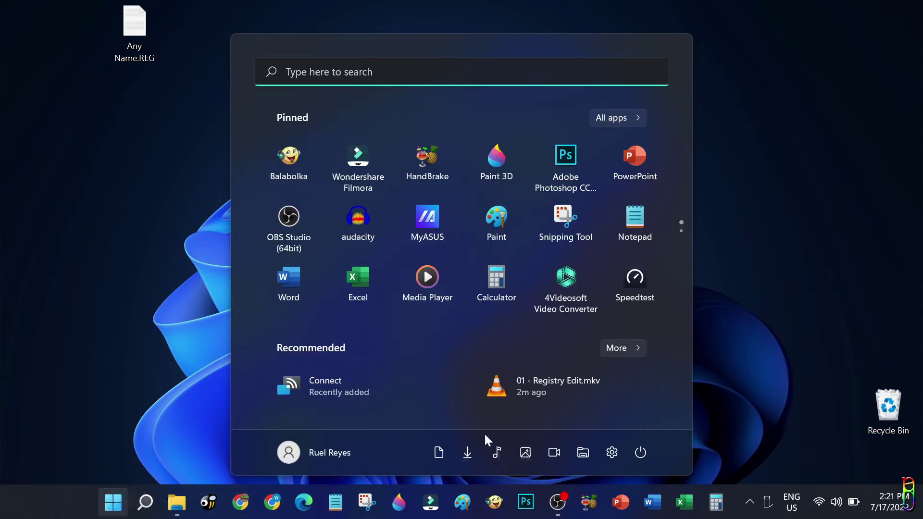
pyautogui.click(341, 72)
pyautogui.write('e')
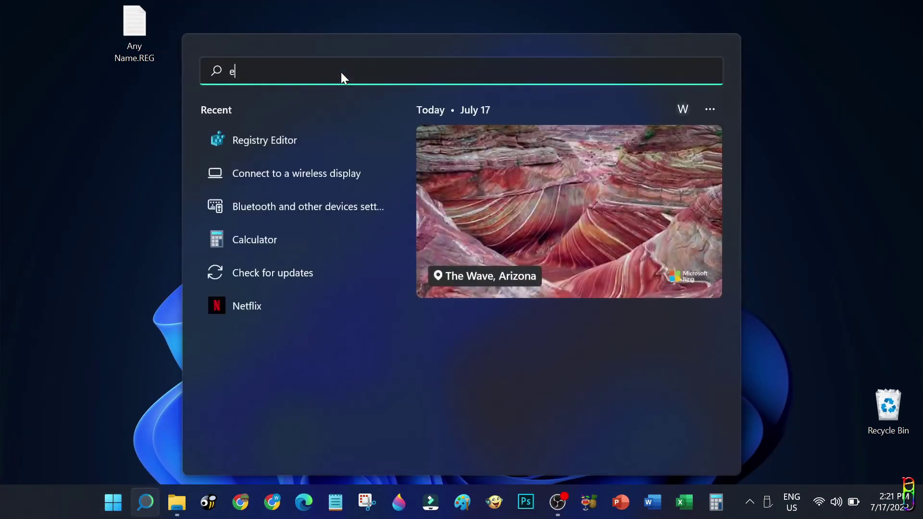
pyautogui.press('BackSpace')
pyautogui.write('re')
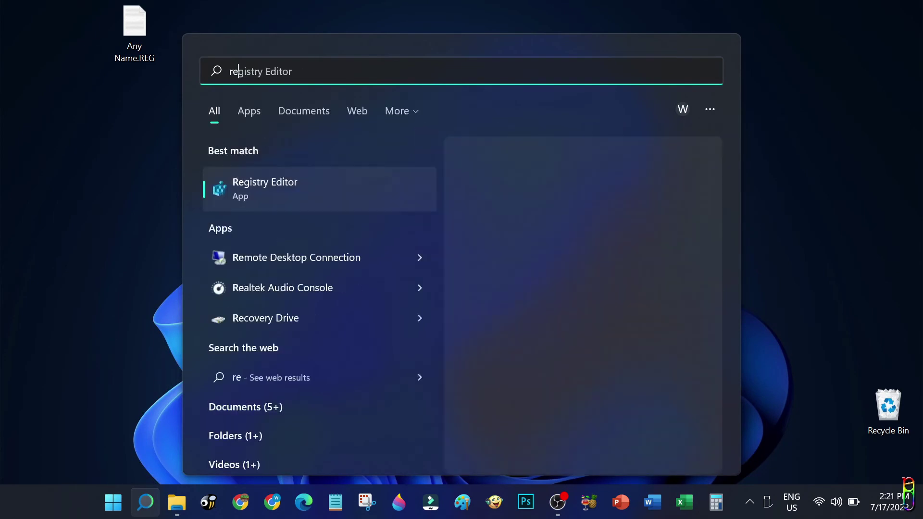
pyautogui.click(270, 183)
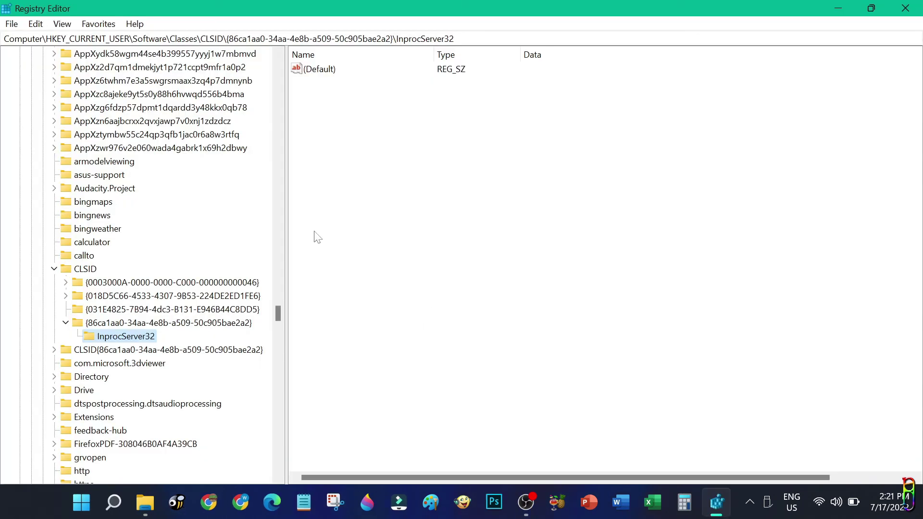
pyautogui.rightClick(115, 321)
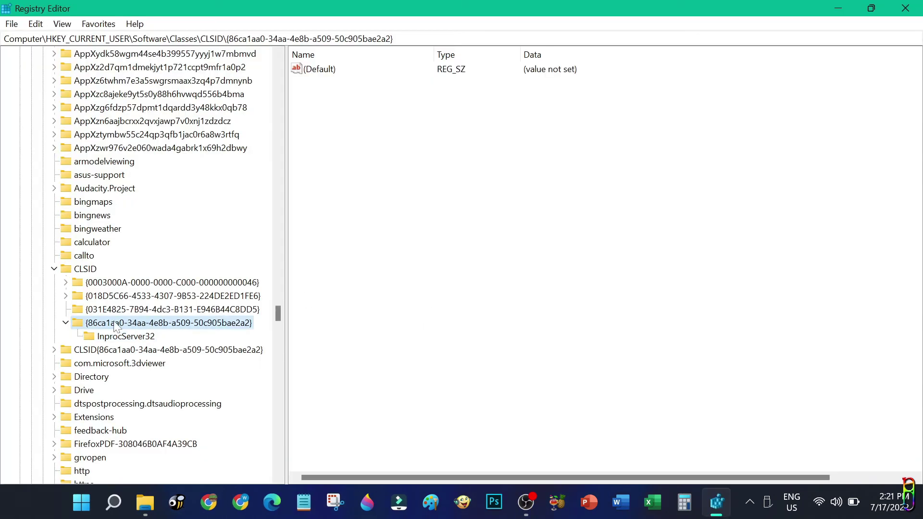
# Step: View the computer's power options and dismiss them without choosing one
pyautogui.press('super')
pyautogui.click(642, 451)
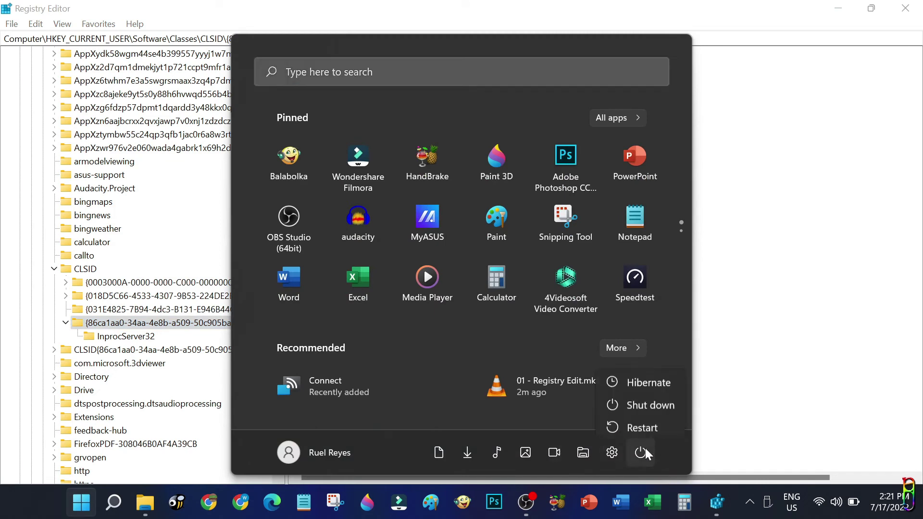
pyautogui.click(830, 175)
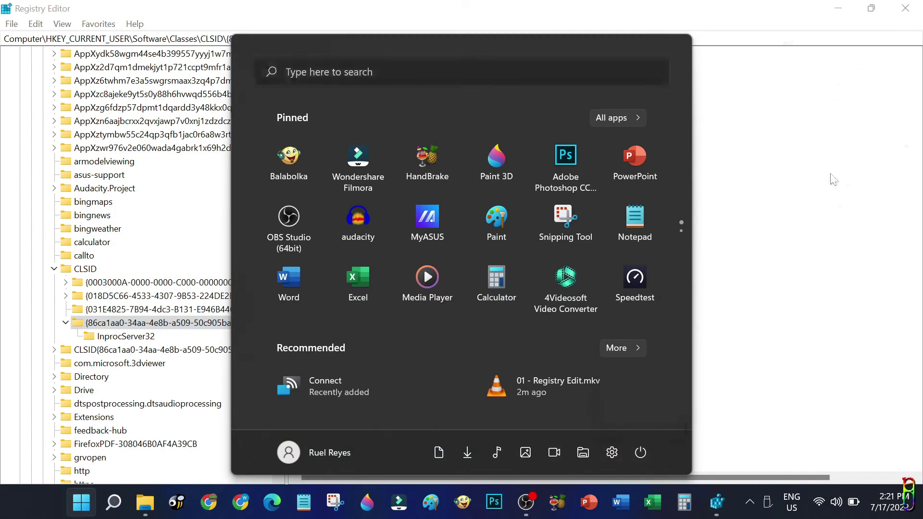
pyautogui.click(755, 61)
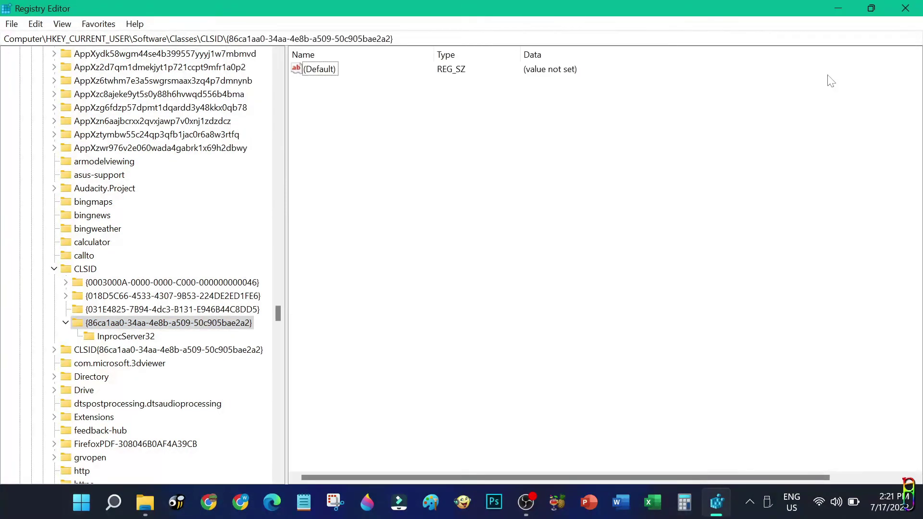
# Step: Close Registry Editor and check the context menu on the empty desktop
pyautogui.click(906, 8)
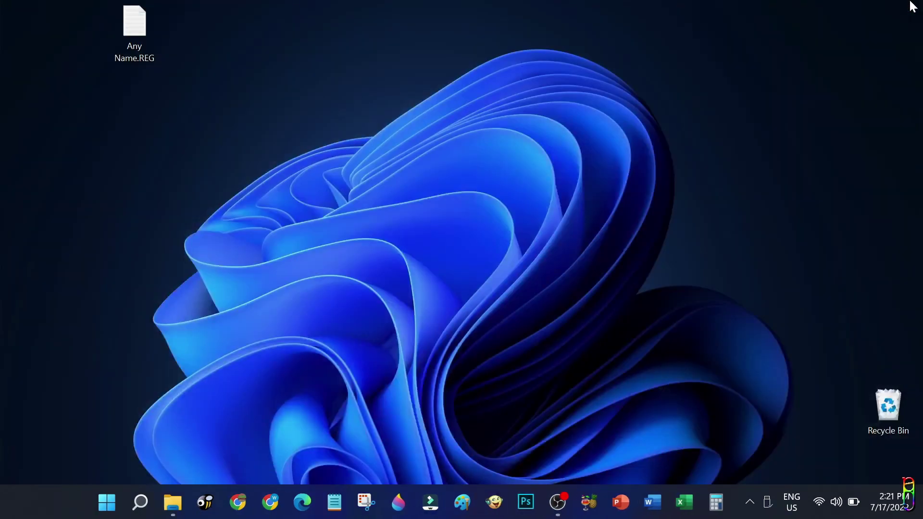
pyautogui.rightClick(386, 171)
pyautogui.click(825, 118)
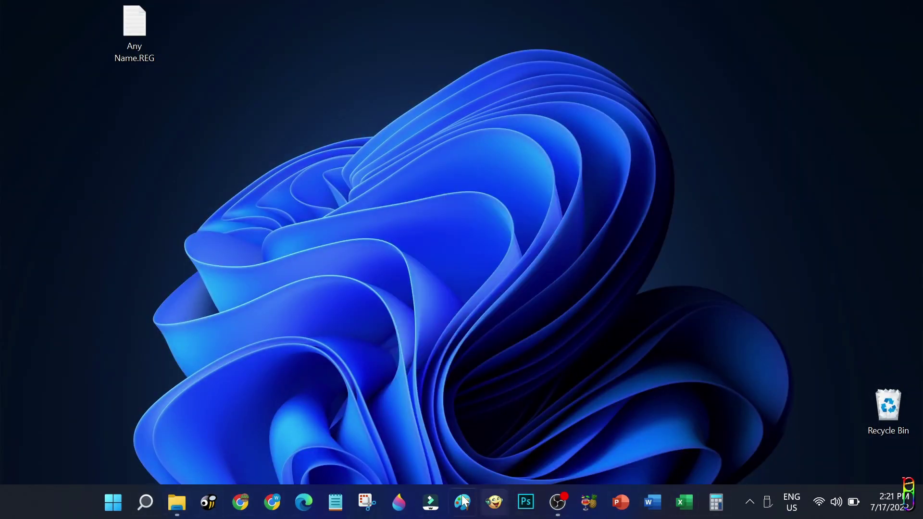
# Step: Open the recent notes file Restore Win10 Context Menu to Win11 Permanently.txt in Notepad, narrow its window and reposition it
pyautogui.rightClick(340, 511)
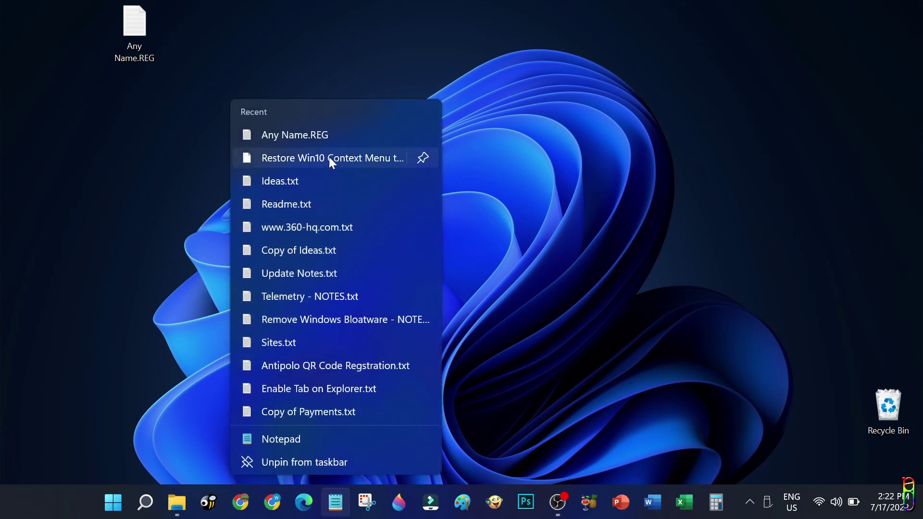
pyautogui.click(814, 258)
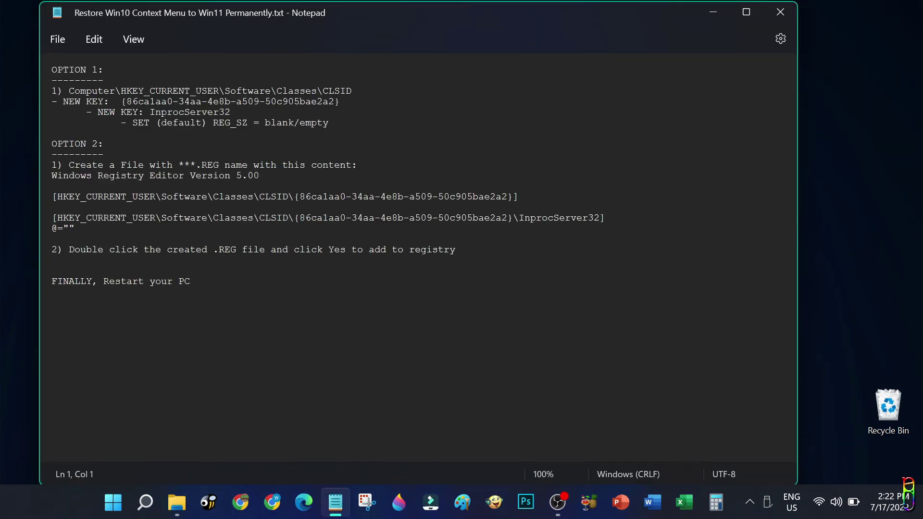
pyautogui.moveTo(798, 220); pyautogui.dragTo(619, 218)
pyautogui.moveTo(317, 15); pyautogui.dragTo(526, 9)
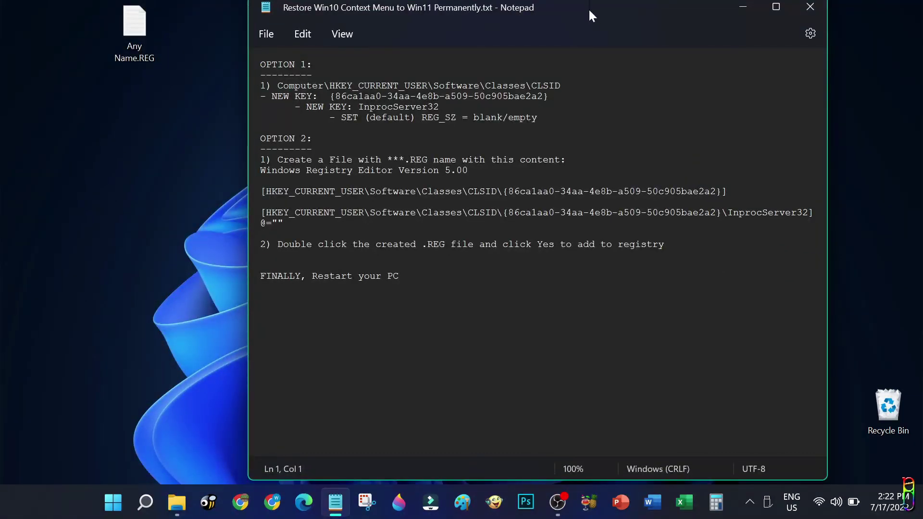